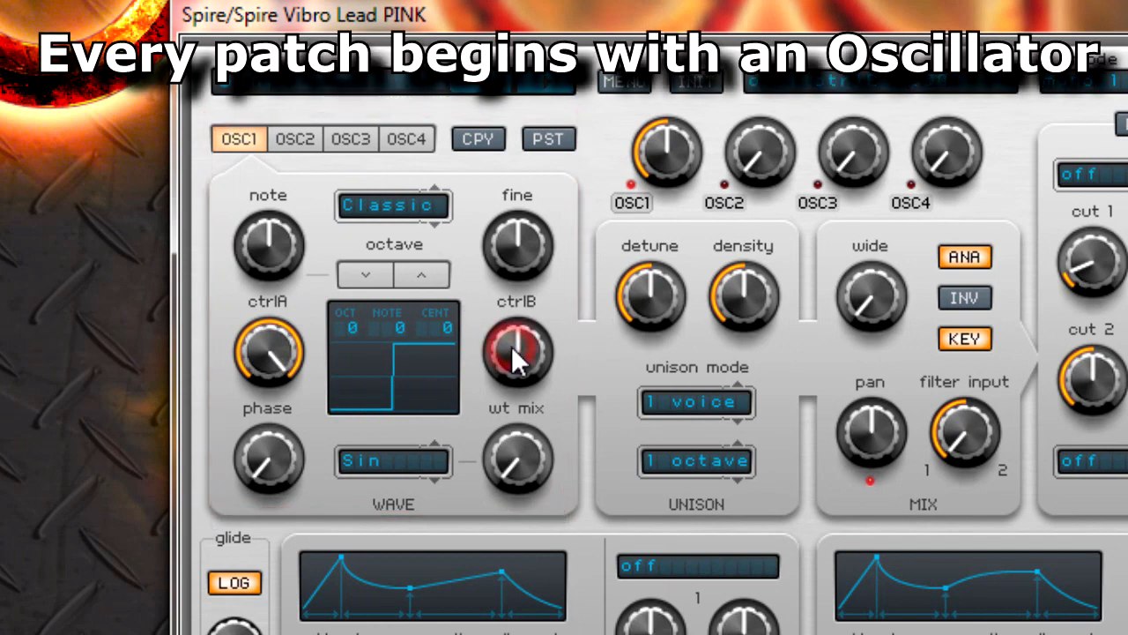
# - Set oscillator 1's ctrlB to 695, its detune to 0 and its wide to maximum
pyautogui.moveTo(513, 345); pyautogui.dragTo(539, 311)
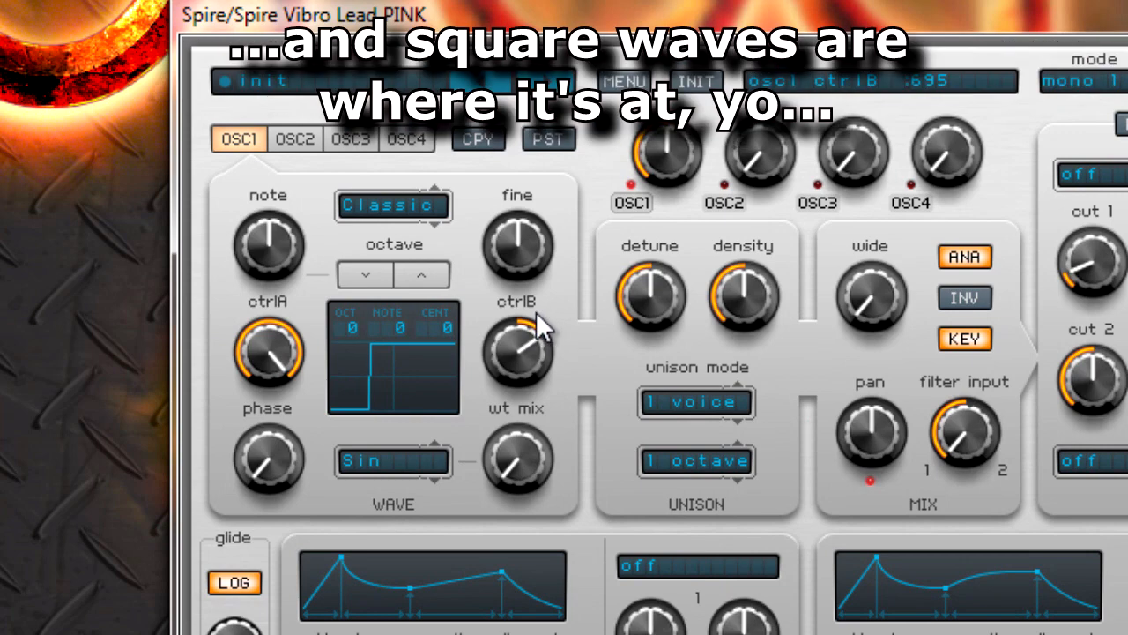
pyautogui.moveTo(641, 293); pyautogui.dragTo(705, 520)
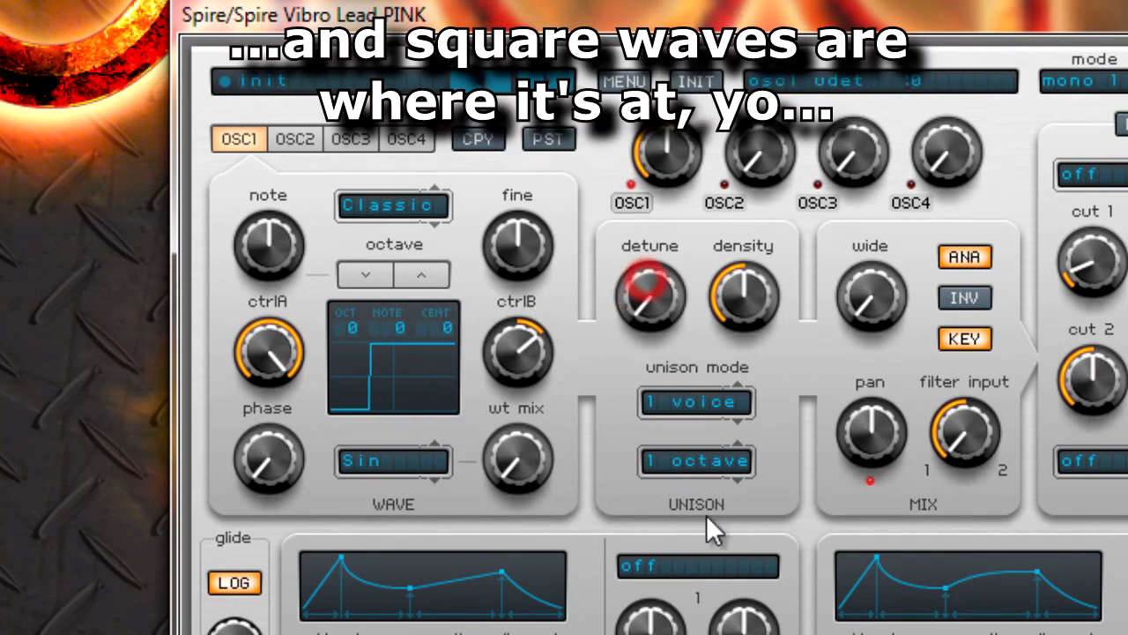
pyautogui.moveTo(878, 225); pyautogui.dragTo(1012, 71)
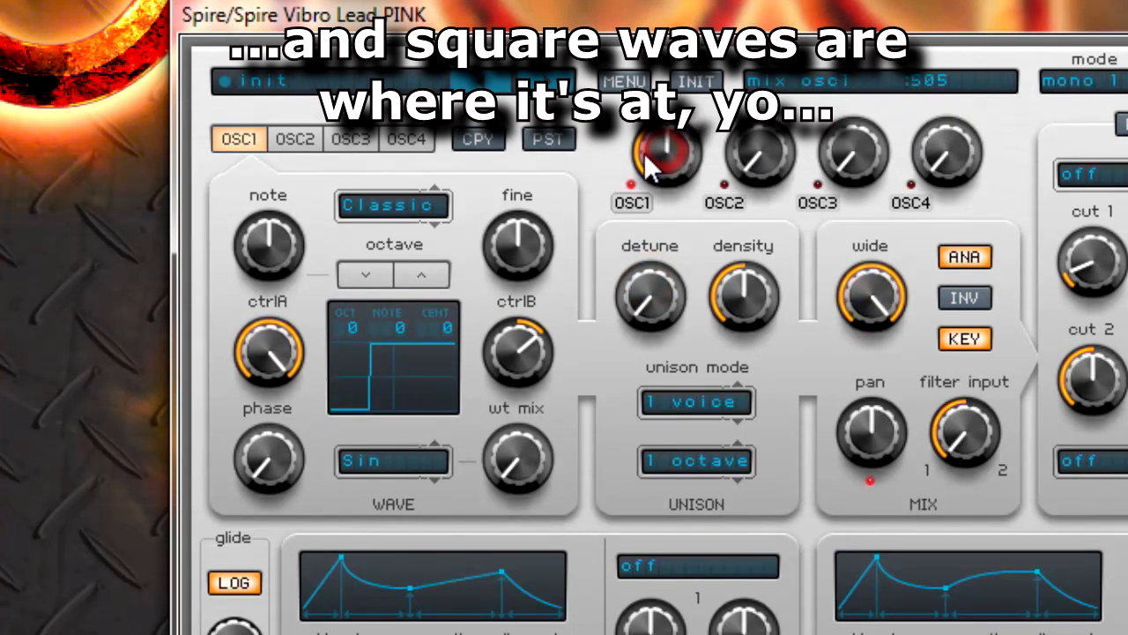
# - Set up oscillator 2 as a square wave one octave up, at moderate volume with zero detune and maximum wide
pyautogui.click(298, 132)
pyautogui.moveTo(757, 152); pyautogui.dragTo(758, 134)
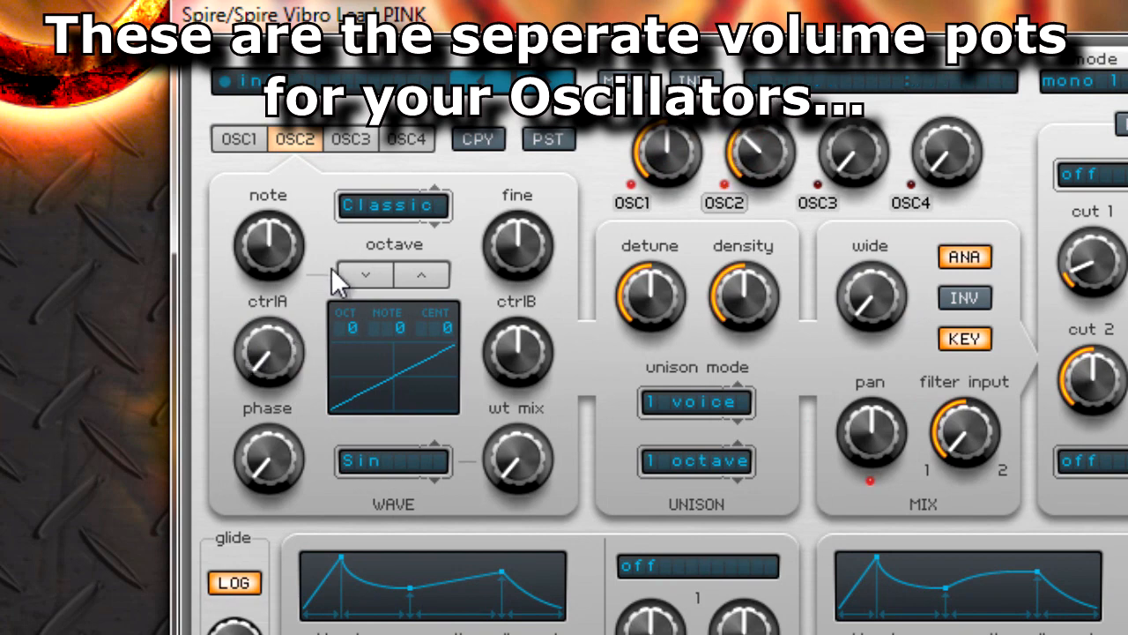
pyautogui.moveTo(261, 358); pyautogui.dragTo(302, 221)
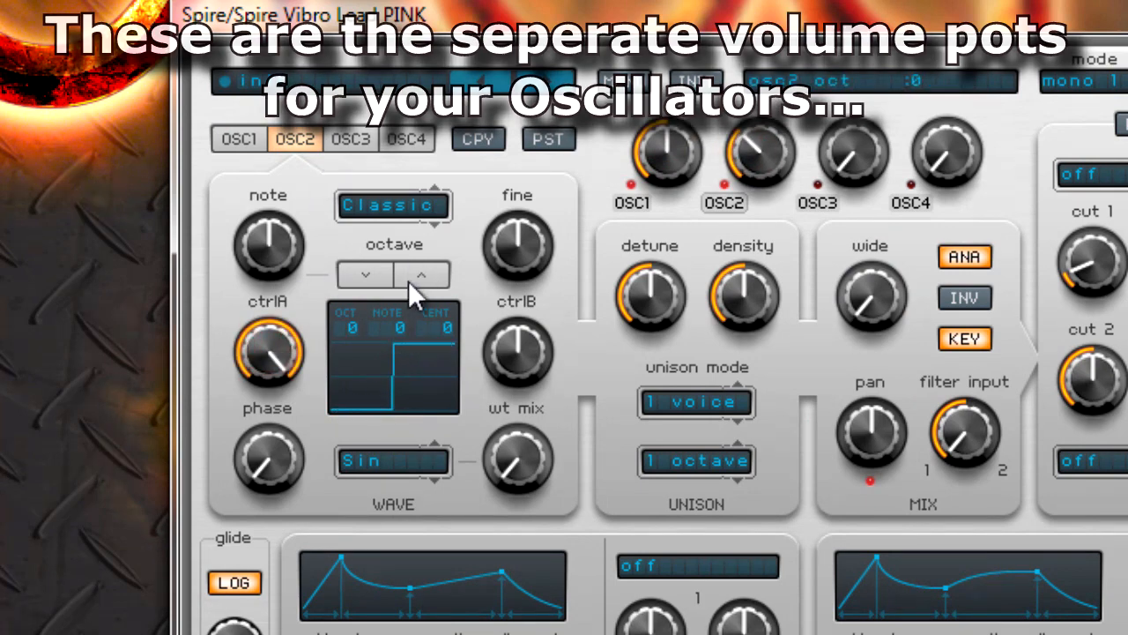
pyautogui.click(414, 276)
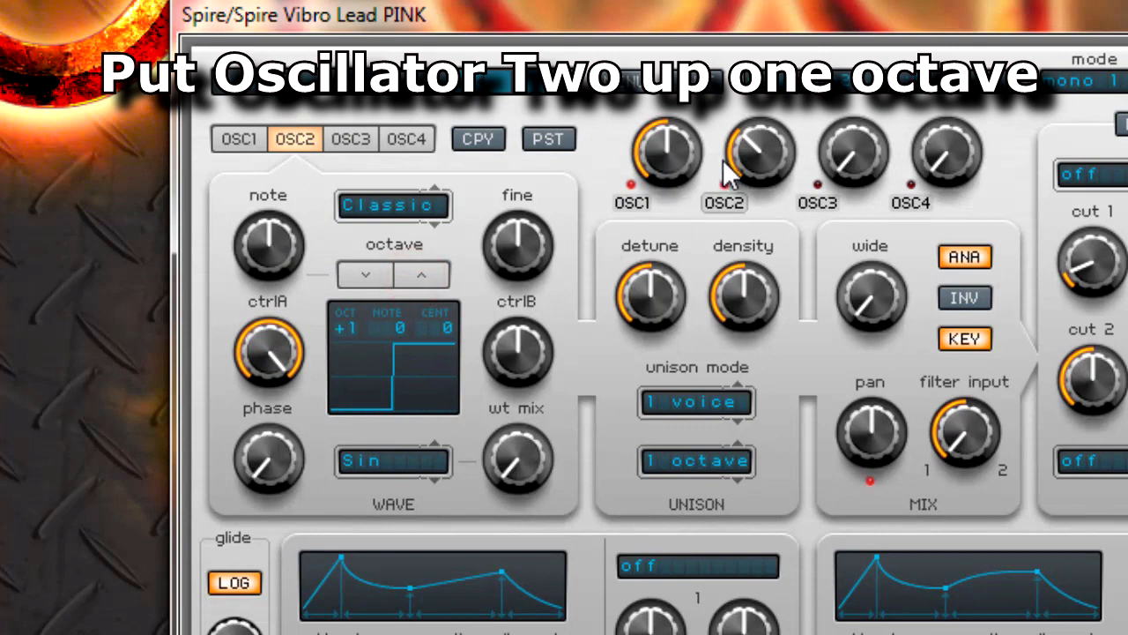
pyautogui.moveTo(654, 281); pyautogui.dragTo(645, 404)
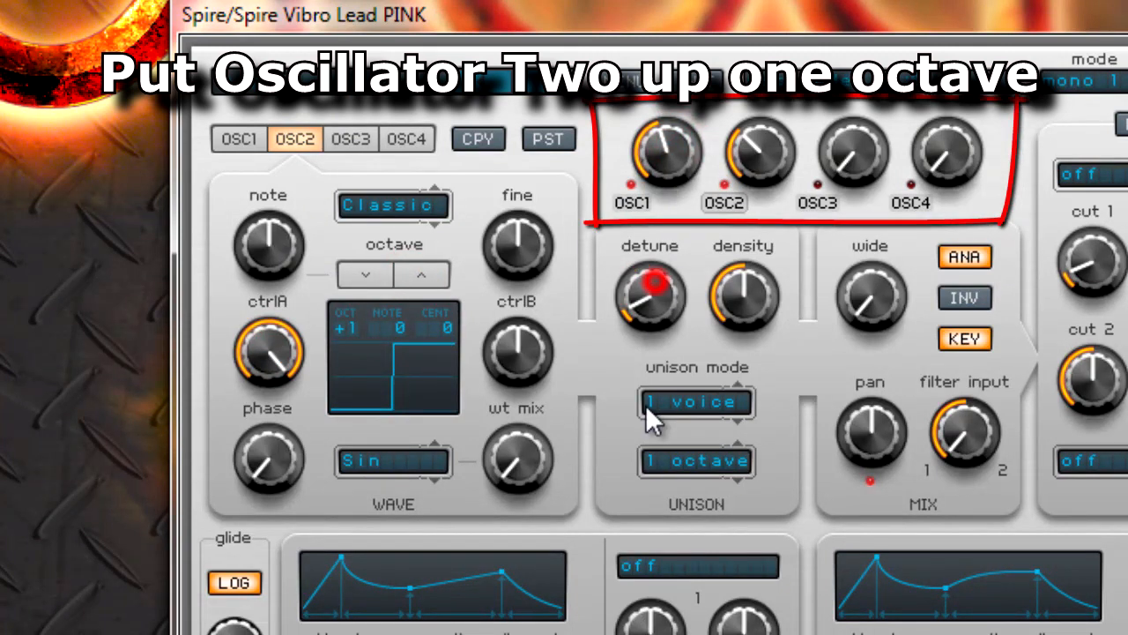
pyautogui.moveTo(866, 295); pyautogui.dragTo(924, 207)
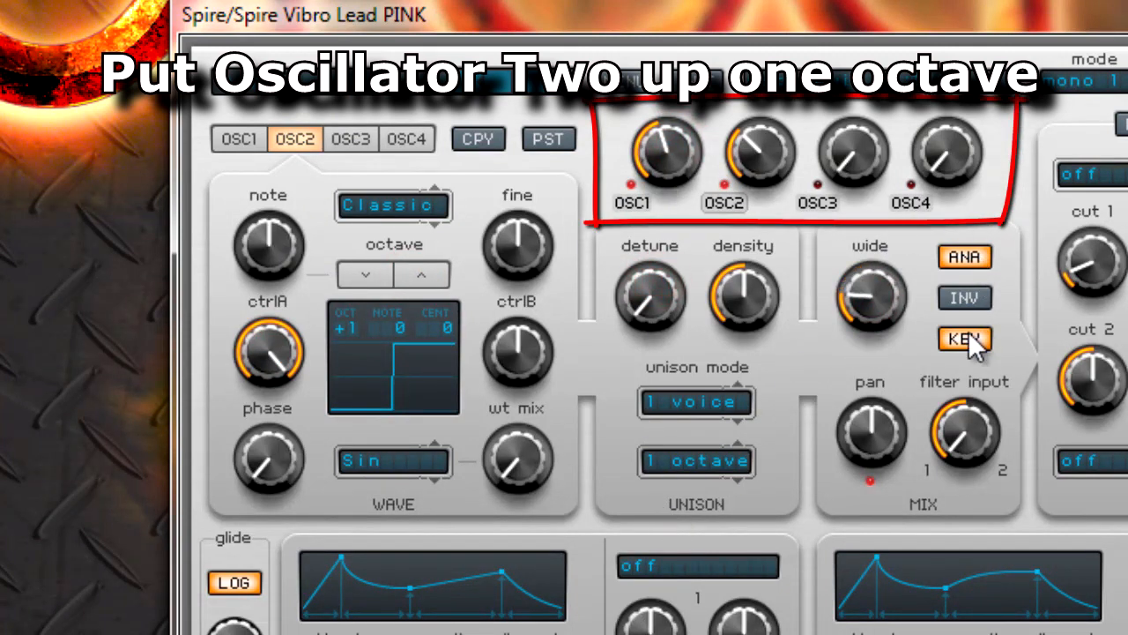
# - Bring in oscillator 3 at volume 240 as a square wave with ctrlA at 1000, raised one octave
pyautogui.moveTo(850, 151); pyautogui.dragTo(870, 85)
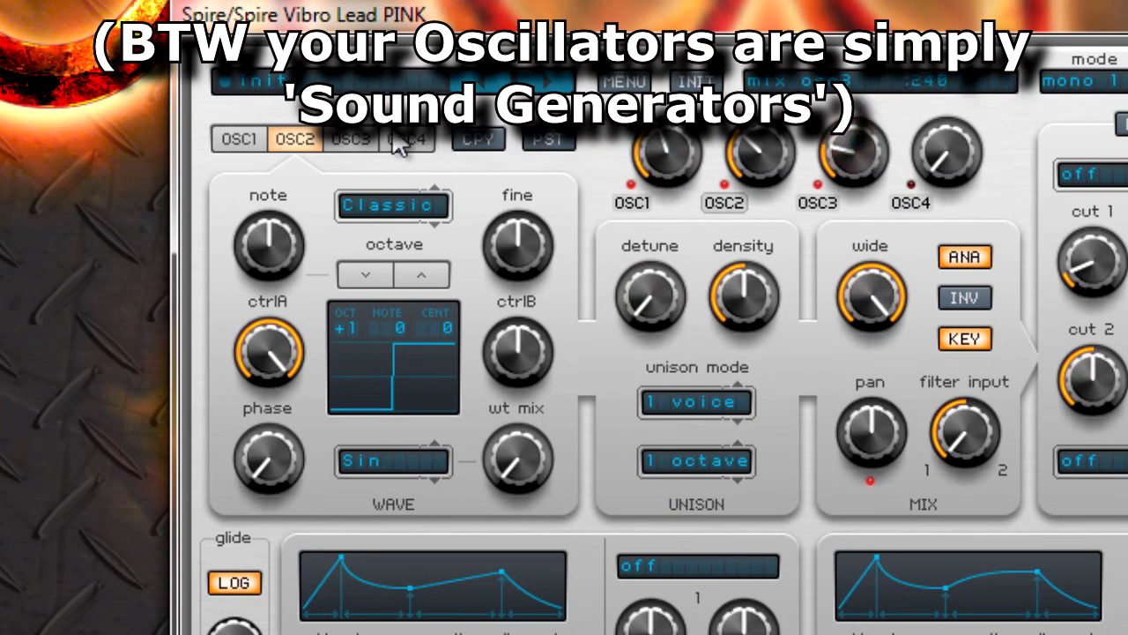
pyautogui.click(351, 139)
pyautogui.moveTo(266, 357); pyautogui.dragTo(310, 179)
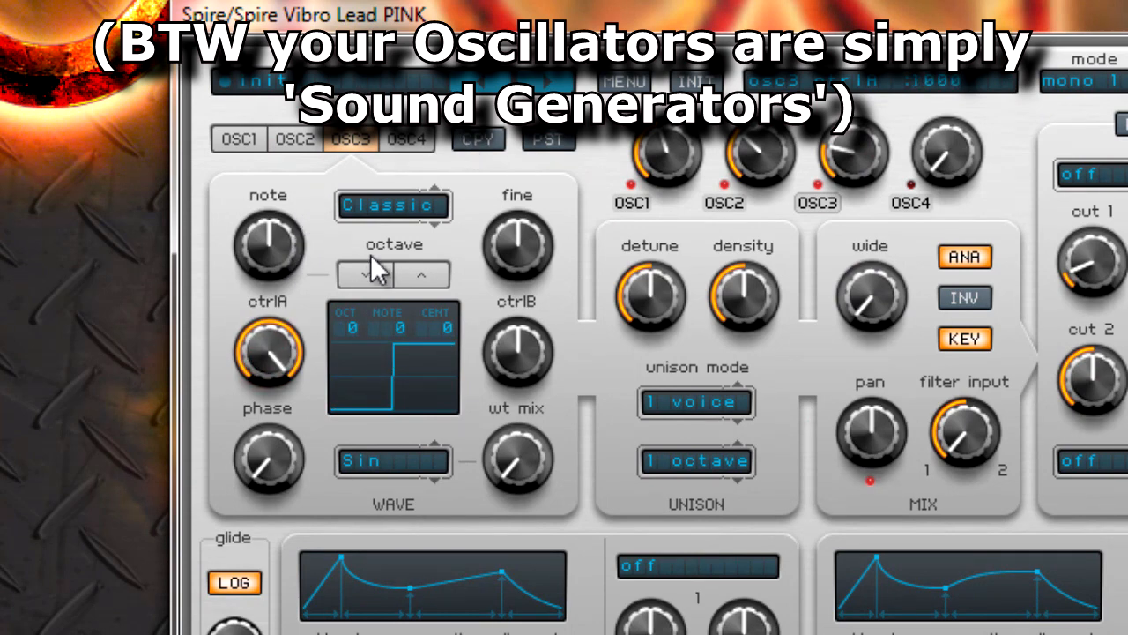
pyautogui.click(437, 278)
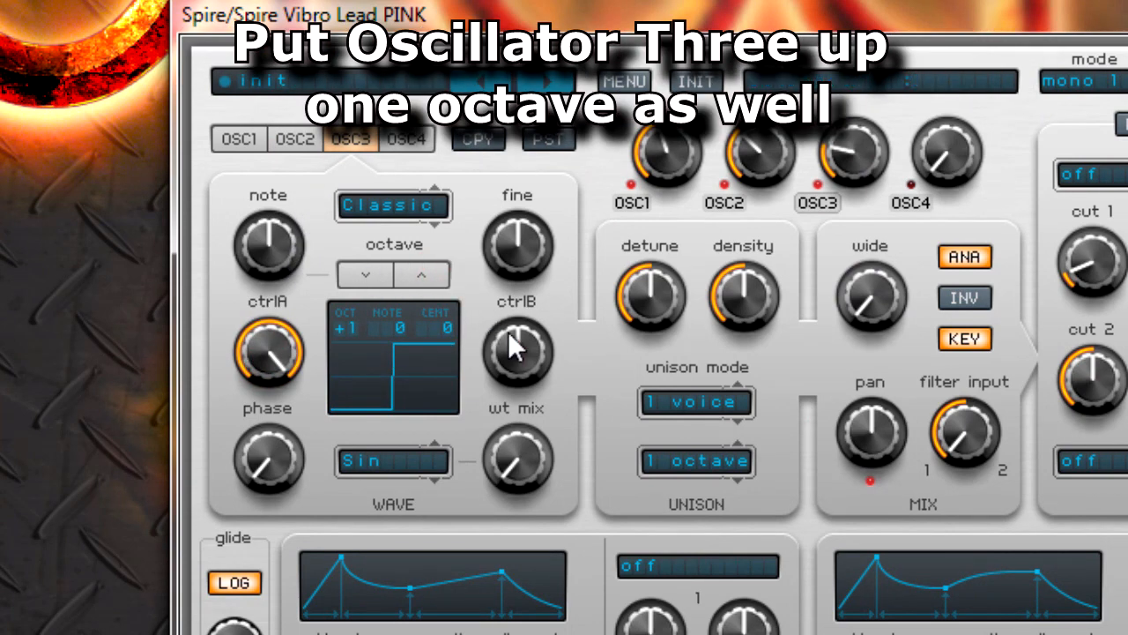
# - Set oscillator 3's ctrlB to 270, reduce its detune to zero and turn its wide up
pyautogui.moveTo(518, 339); pyautogui.dragTo(494, 391)
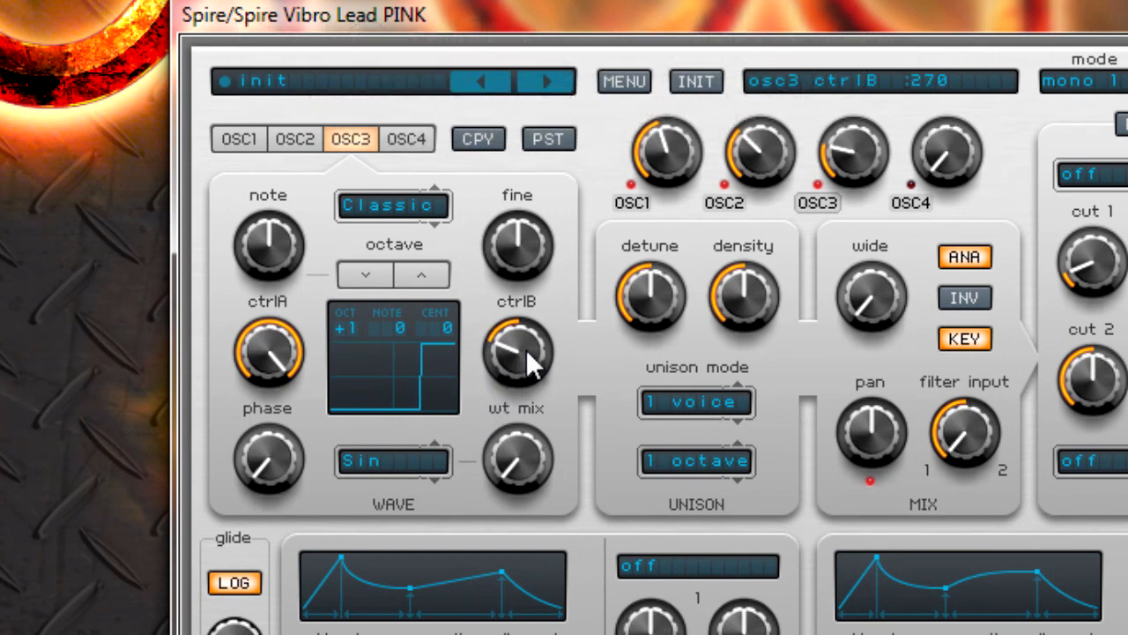
pyautogui.moveTo(680, 275); pyautogui.dragTo(652, 371)
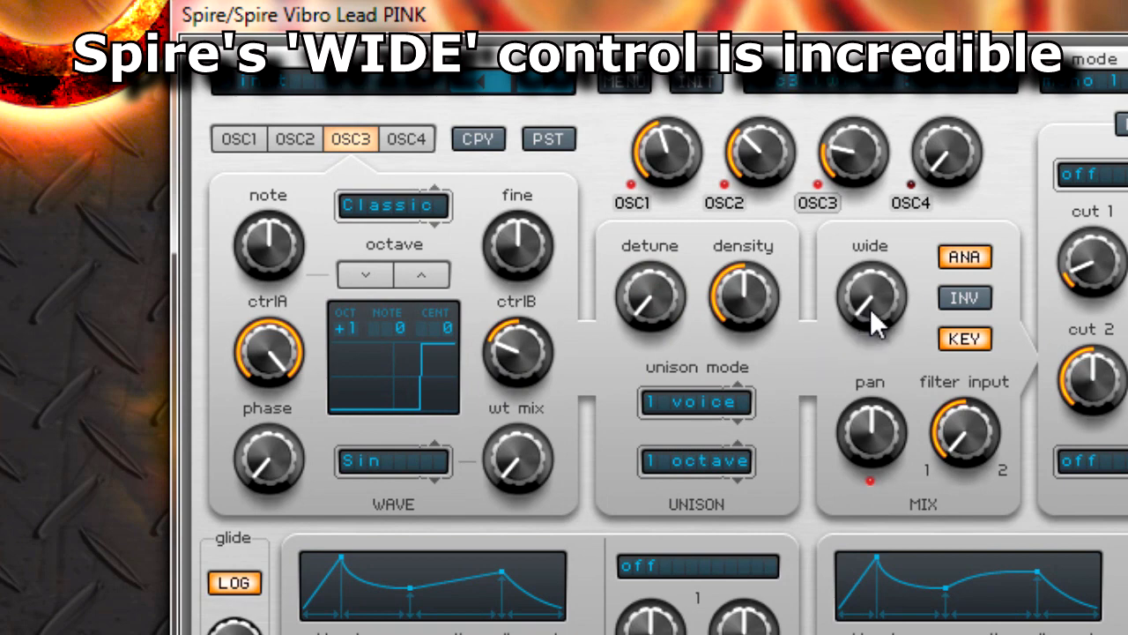
pyautogui.moveTo(871, 313); pyautogui.dragTo(991, 87)
# - Set up oscillator 4 with zero detune, a low volume and wide raised to a little under halfway
pyautogui.click(421, 134)
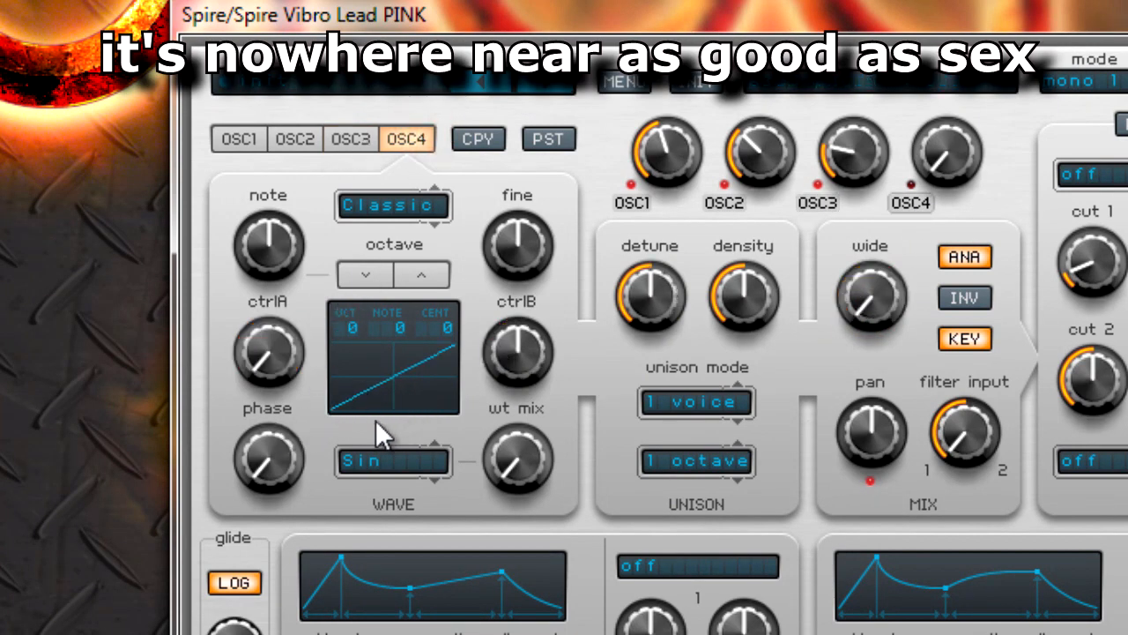
pyautogui.moveTo(642, 291); pyautogui.dragTo(624, 356)
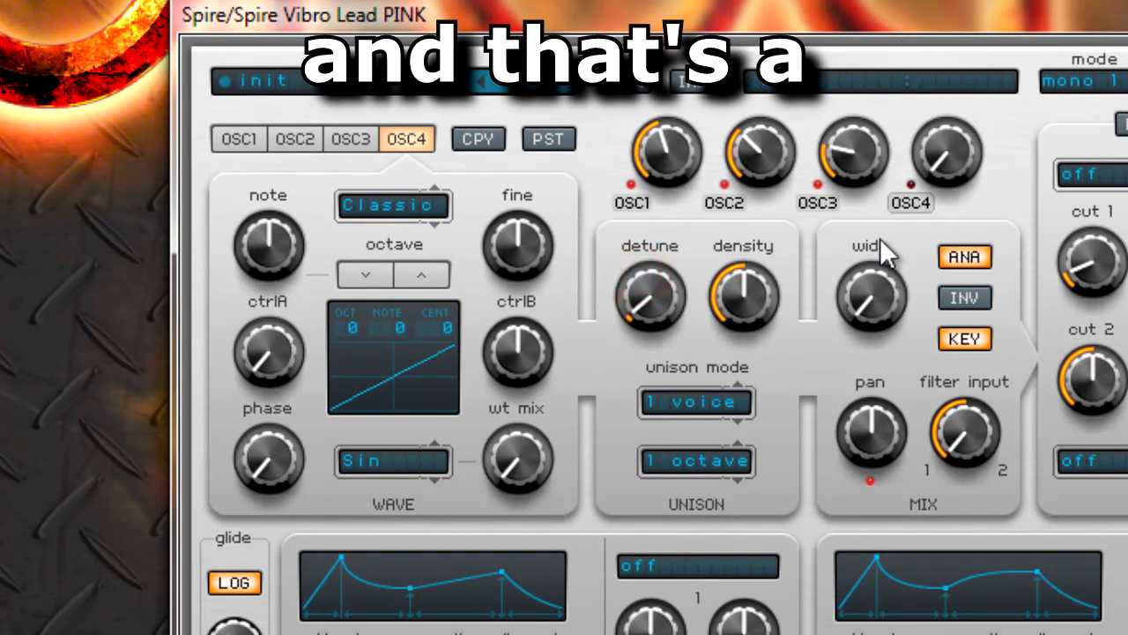
pyautogui.moveTo(947, 167); pyautogui.dragTo(981, 43)
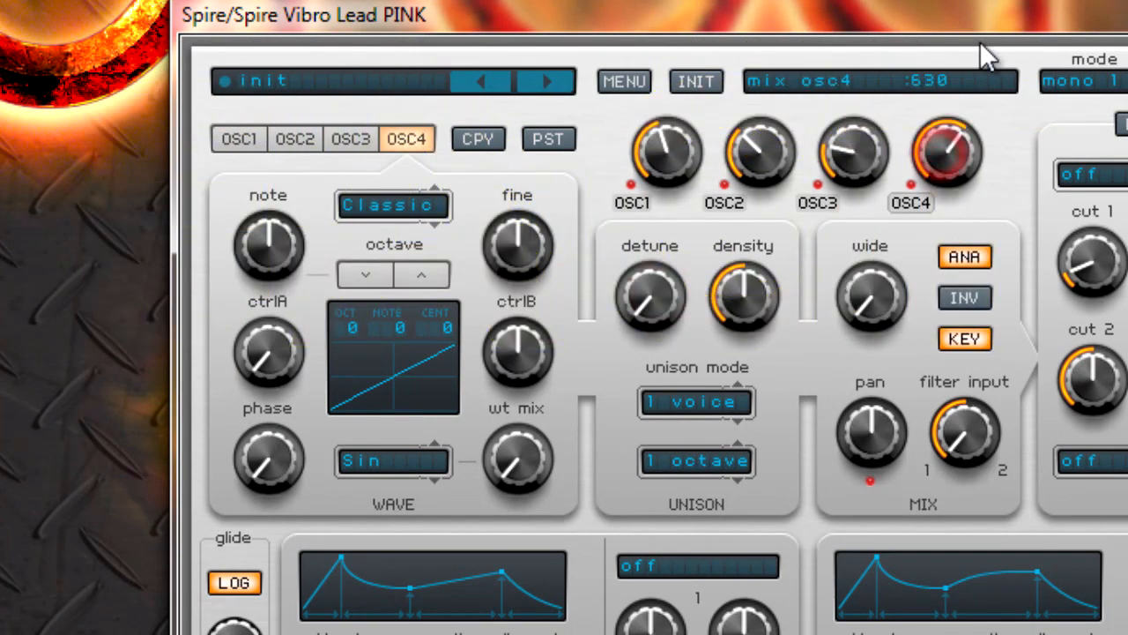
pyautogui.moveTo(963, 88); pyautogui.dragTo(932, 155)
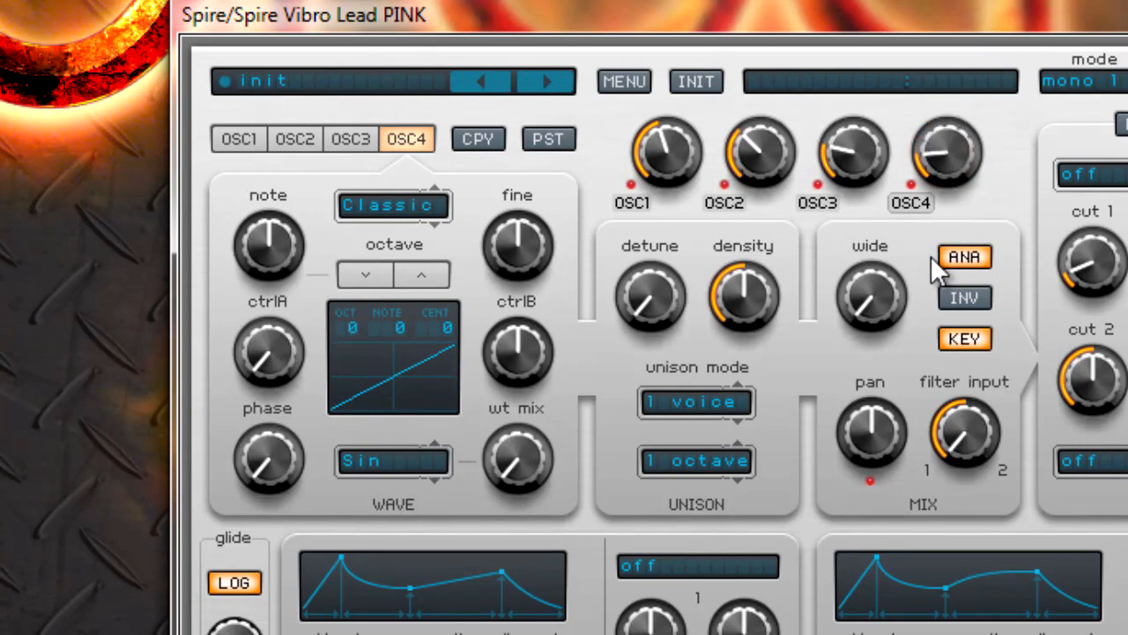
pyautogui.moveTo(888, 290); pyautogui.dragTo(883, 190)
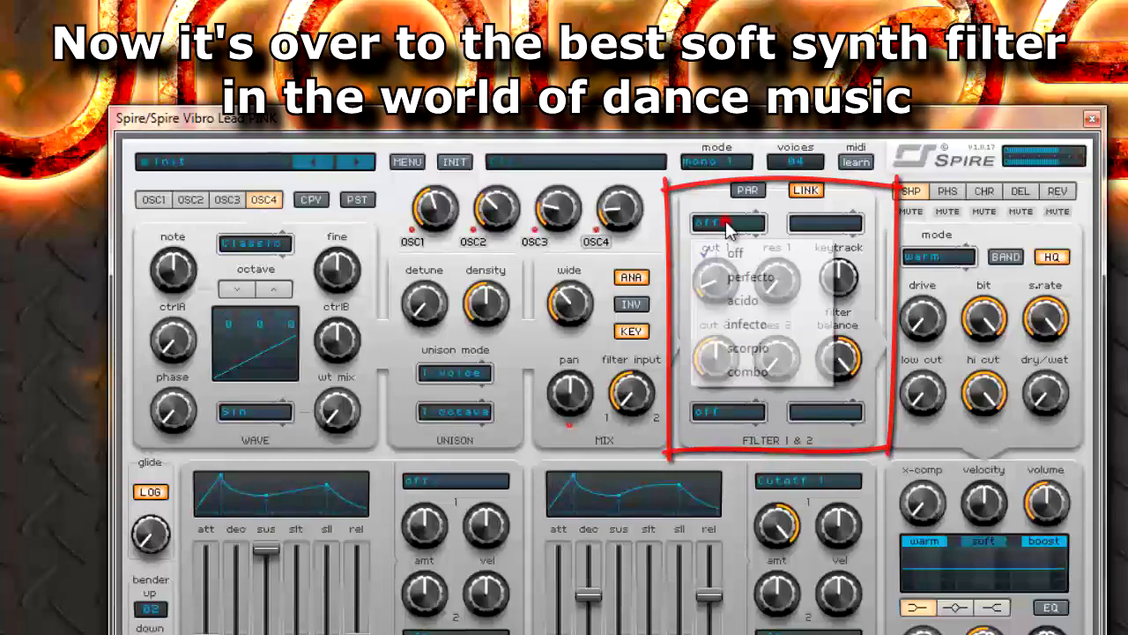
# - Set filter 1 to infecto with its cutoff fully open and its resonance a little under halfway
pyautogui.click(728, 222)
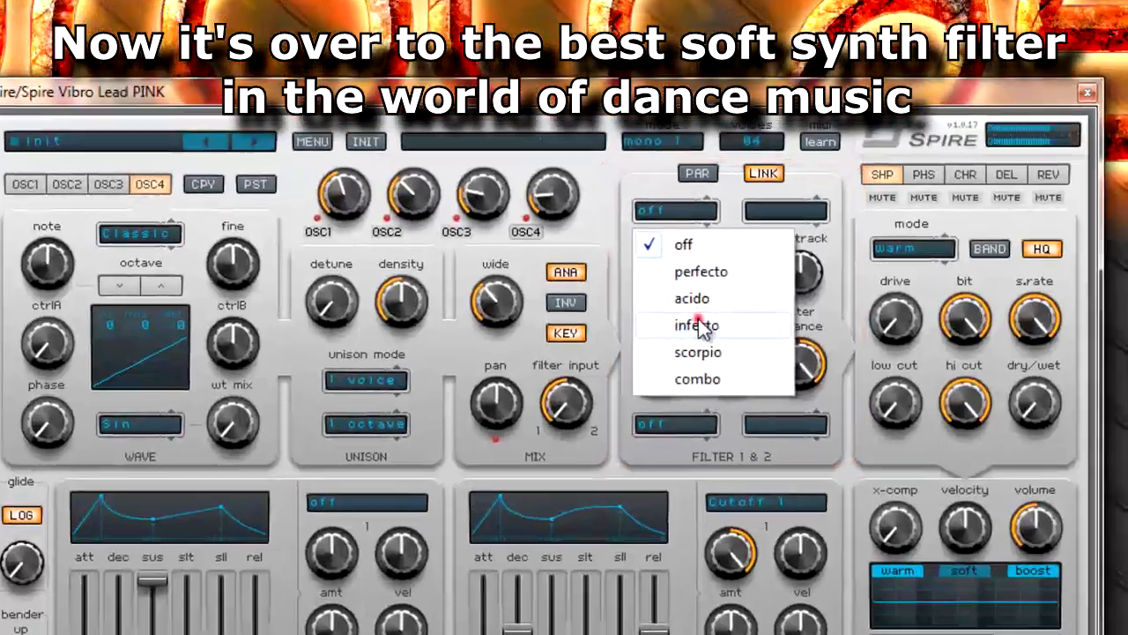
pyautogui.click(698, 325)
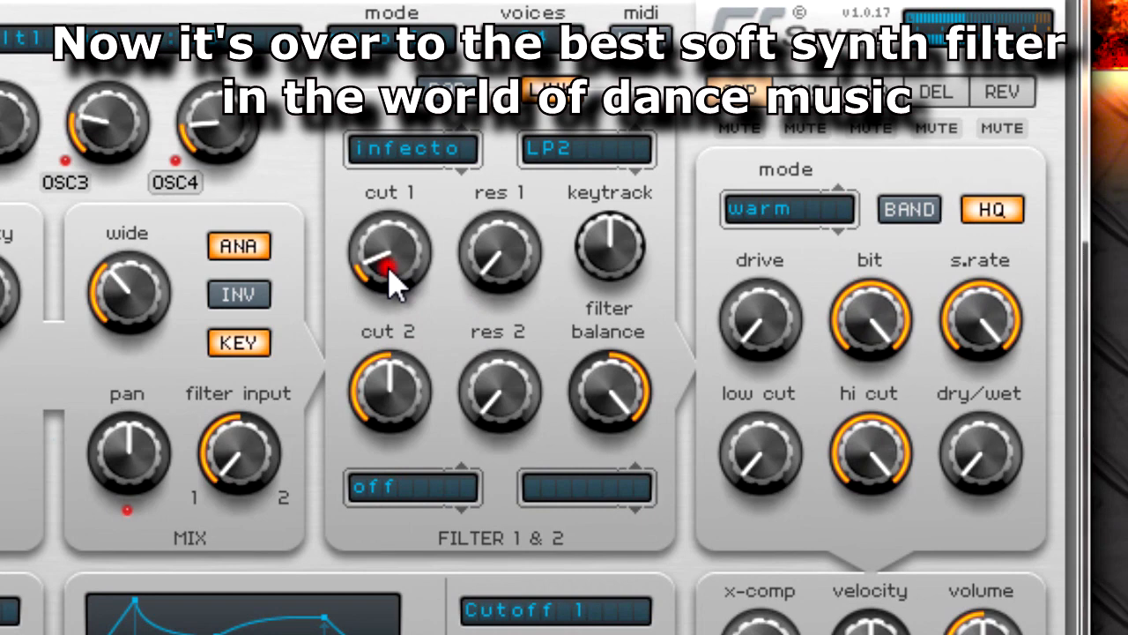
pyautogui.moveTo(389, 270); pyautogui.dragTo(406, 166)
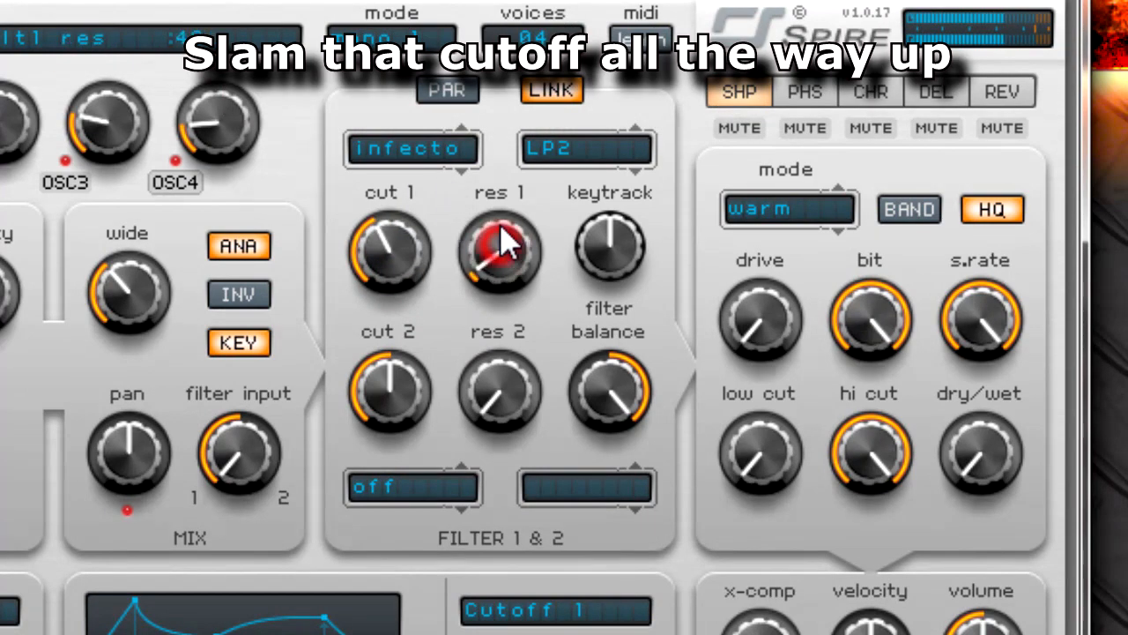
pyautogui.moveTo(503, 239); pyautogui.dragTo(497, 141)
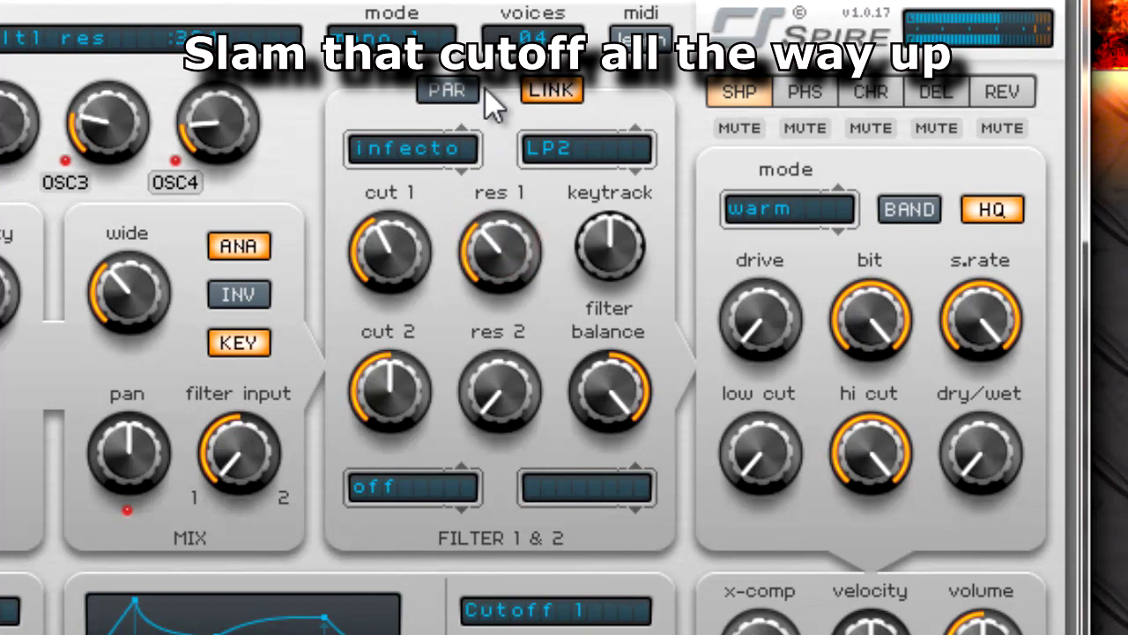
pyautogui.moveTo(409, 244); pyautogui.dragTo(437, 80)
pyautogui.moveTo(496, 227); pyautogui.dragTo(517, 170)
pyautogui.moveTo(512, 209); pyautogui.dragTo(512, 231)
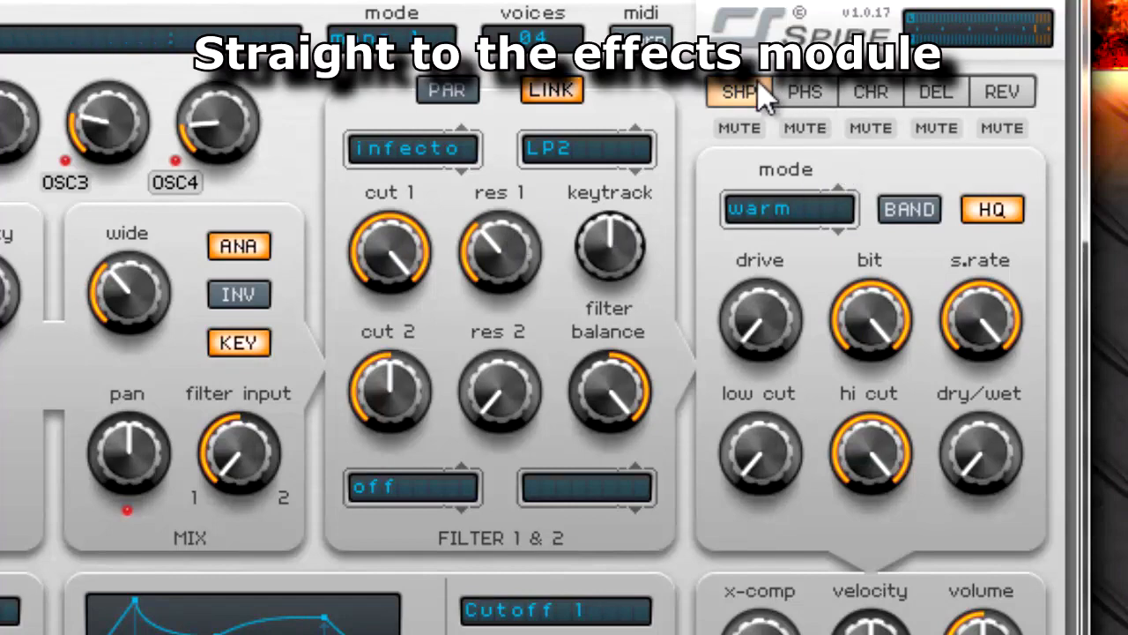
# - Look through the phaser, chorus, delay and reverb effect settings and return to the shaper
pyautogui.click(802, 91)
pyautogui.click(869, 92)
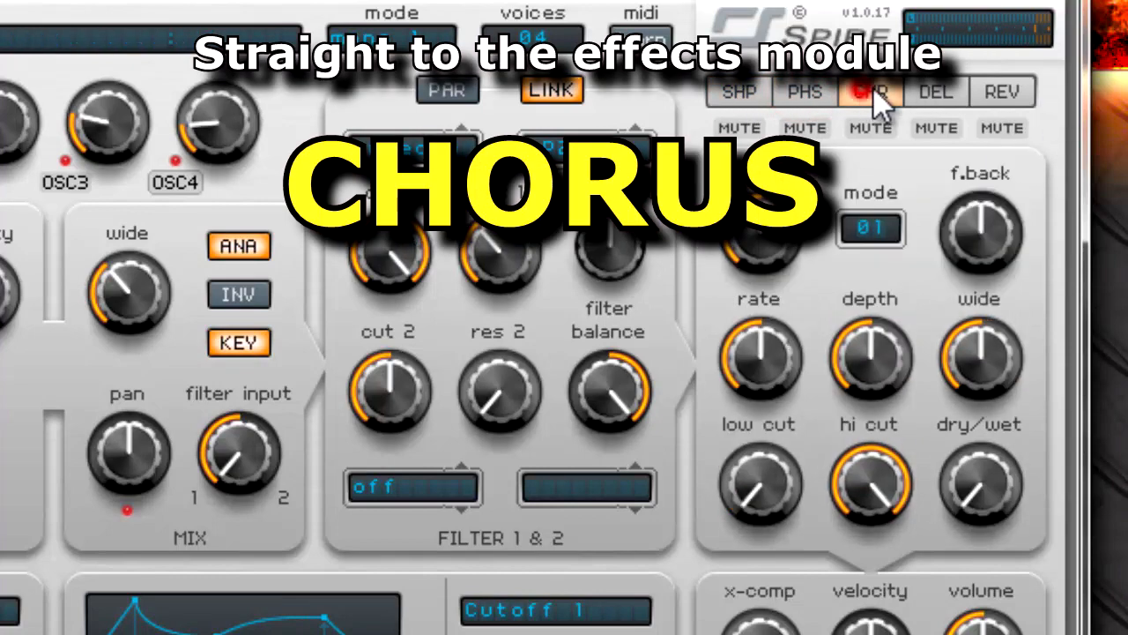
pyautogui.click(936, 92)
pyautogui.click(996, 88)
pyautogui.click(738, 92)
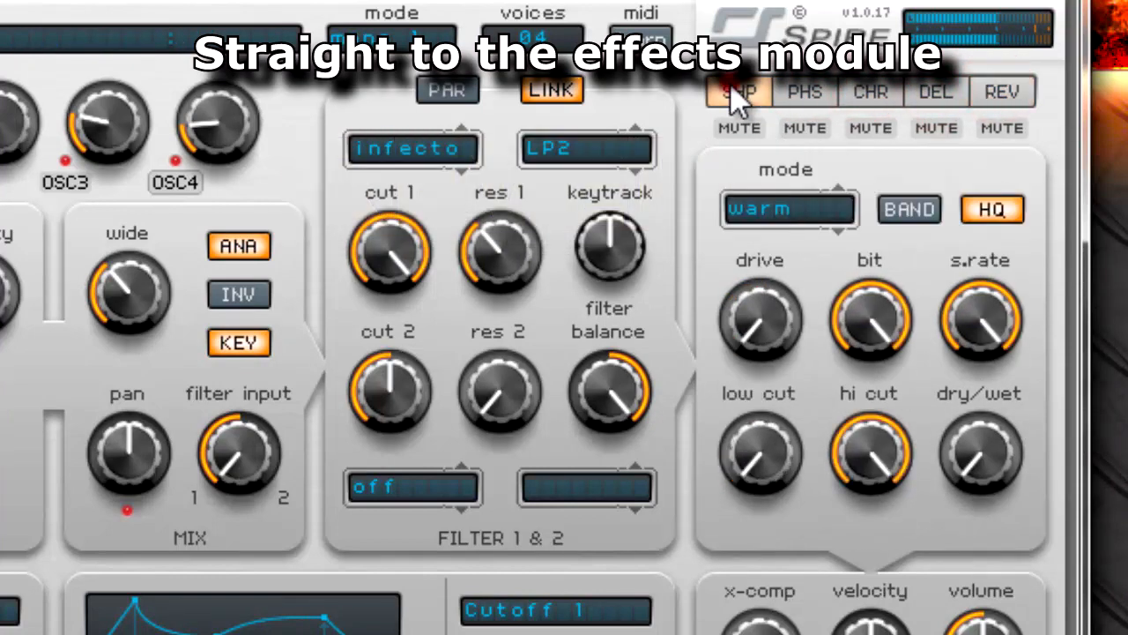
# - Set the shaper's dry/wet to 50%, its drive to 1000 and its low cut to 489
pyautogui.moveTo(969, 454); pyautogui.dragTo(1010, 319)
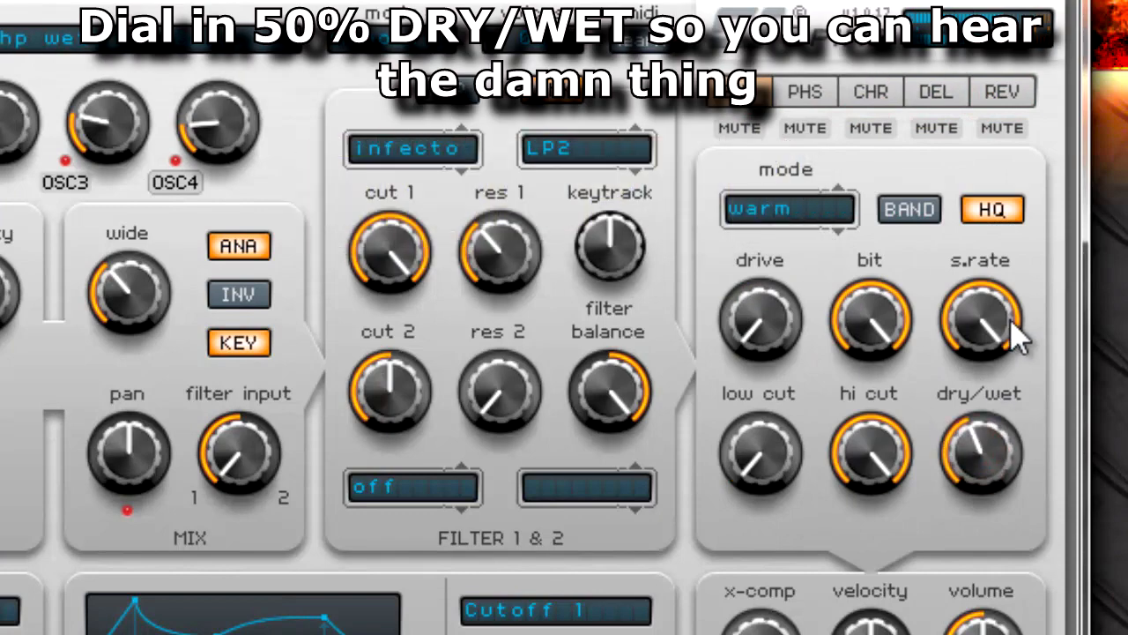
pyautogui.moveTo(776, 370); pyautogui.dragTo(839, 19)
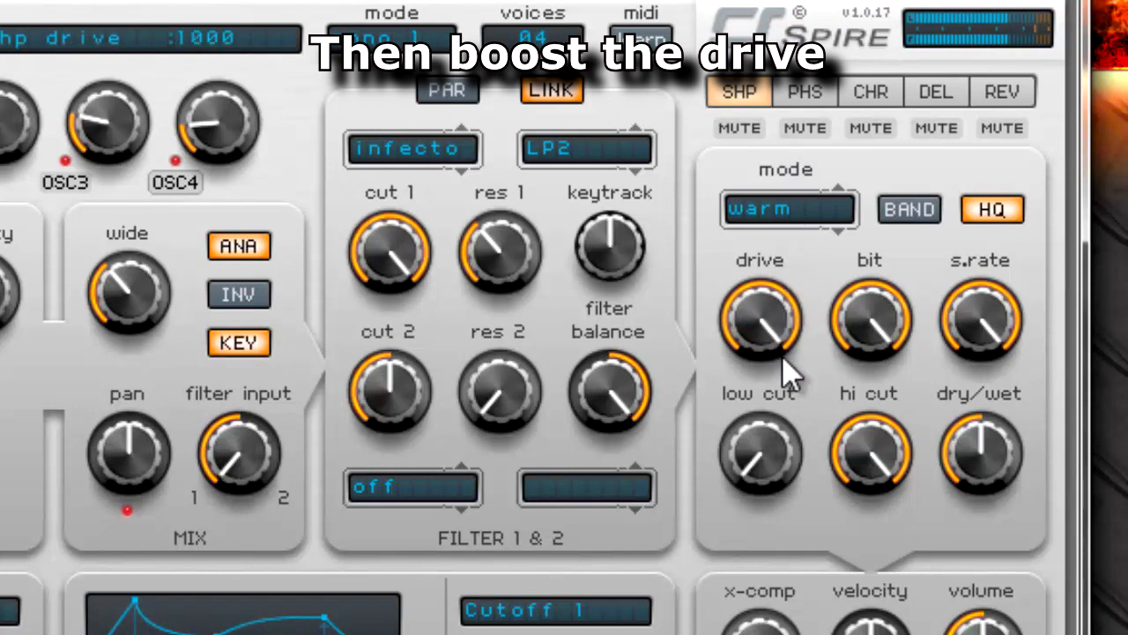
pyautogui.moveTo(788, 460)
pyautogui.mouseDown()
pyautogui.moveTo(811, 285)
pyautogui.moveTo(821, 327)
pyautogui.moveTo(824, 315)
pyautogui.mouseUp()
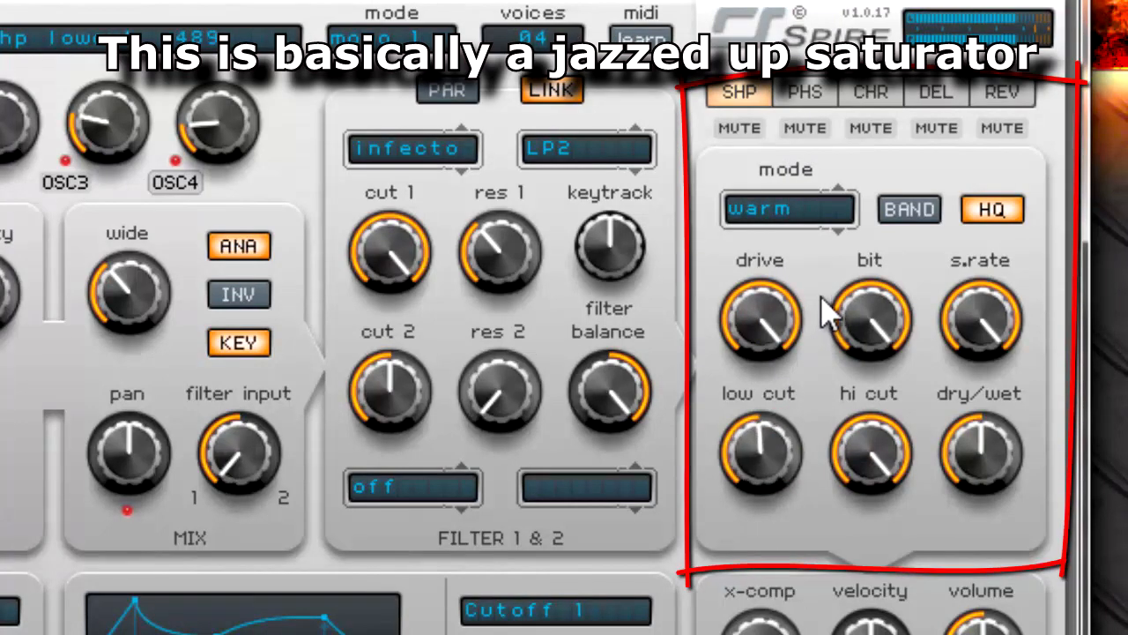
# - Audition the clip and tube1 modes on the shaper and settle on the hard mode
pyautogui.click(803, 222)
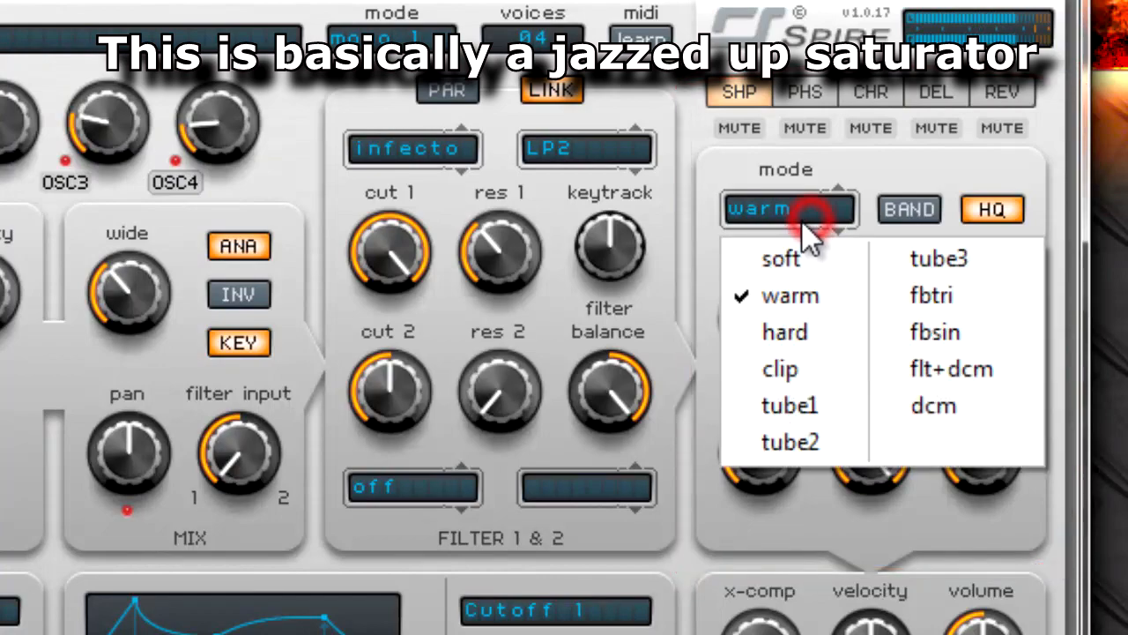
pyautogui.click(814, 361)
pyautogui.click(789, 361)
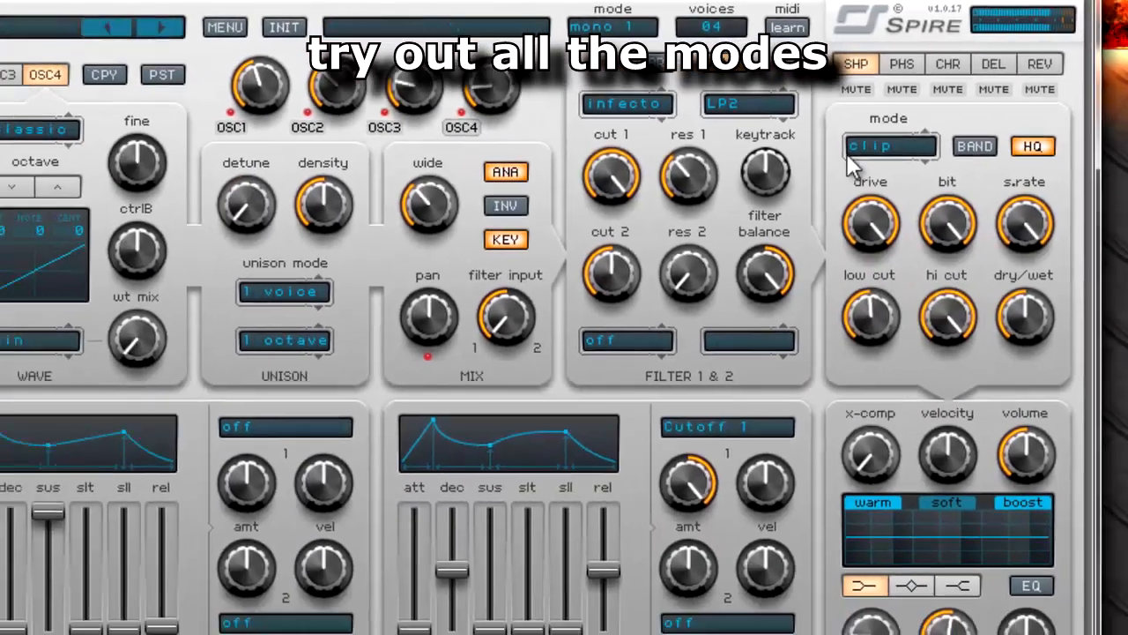
pyautogui.click(785, 187)
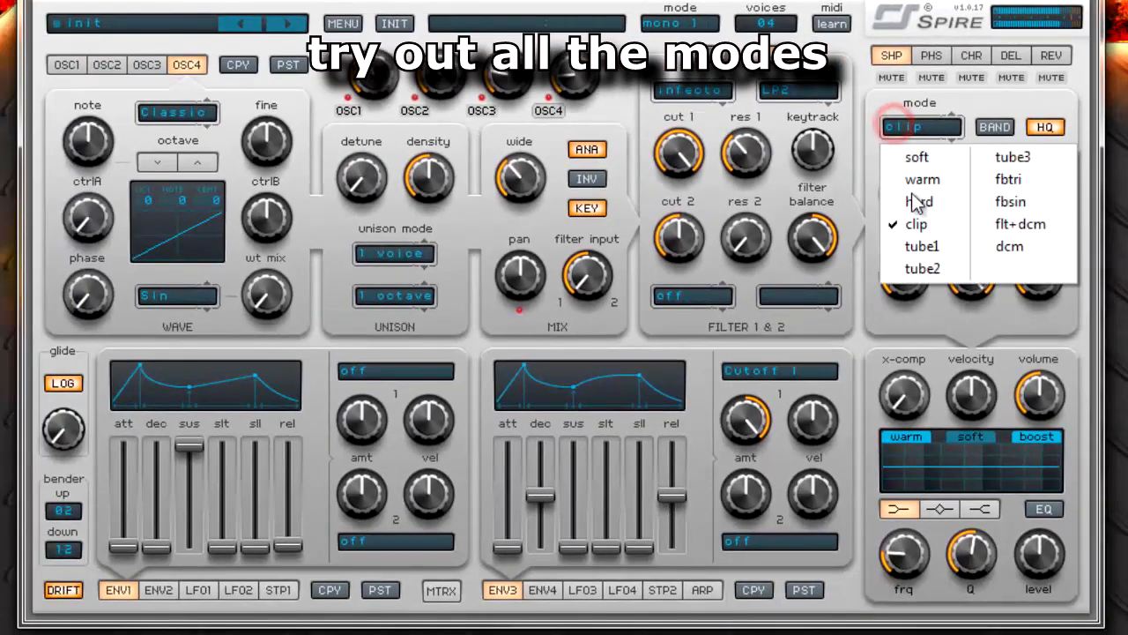
pyautogui.click(920, 245)
pyautogui.click(917, 126)
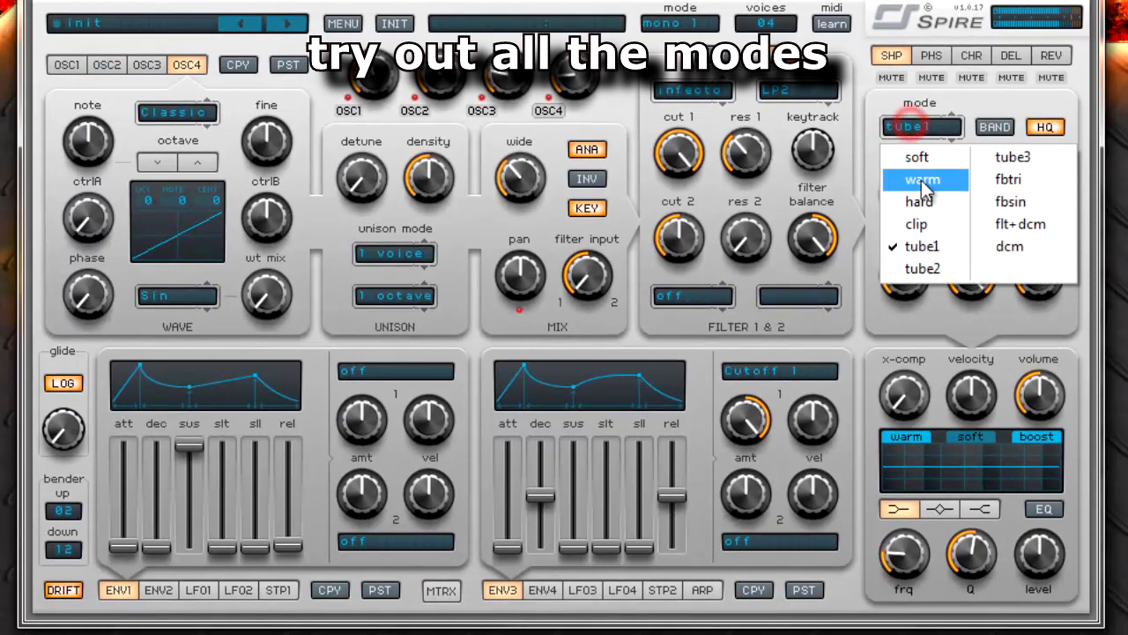
pyautogui.click(923, 202)
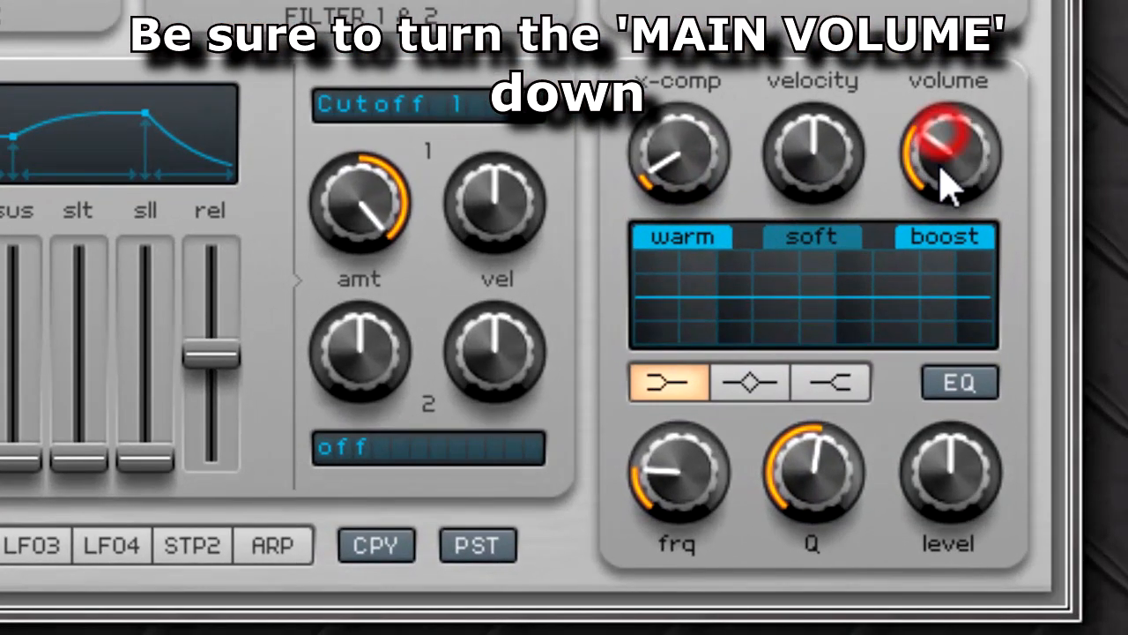
# - Turn the main output volume down and enable the EQ
pyautogui.moveTo(940, 169); pyautogui.dragTo(938, 189)
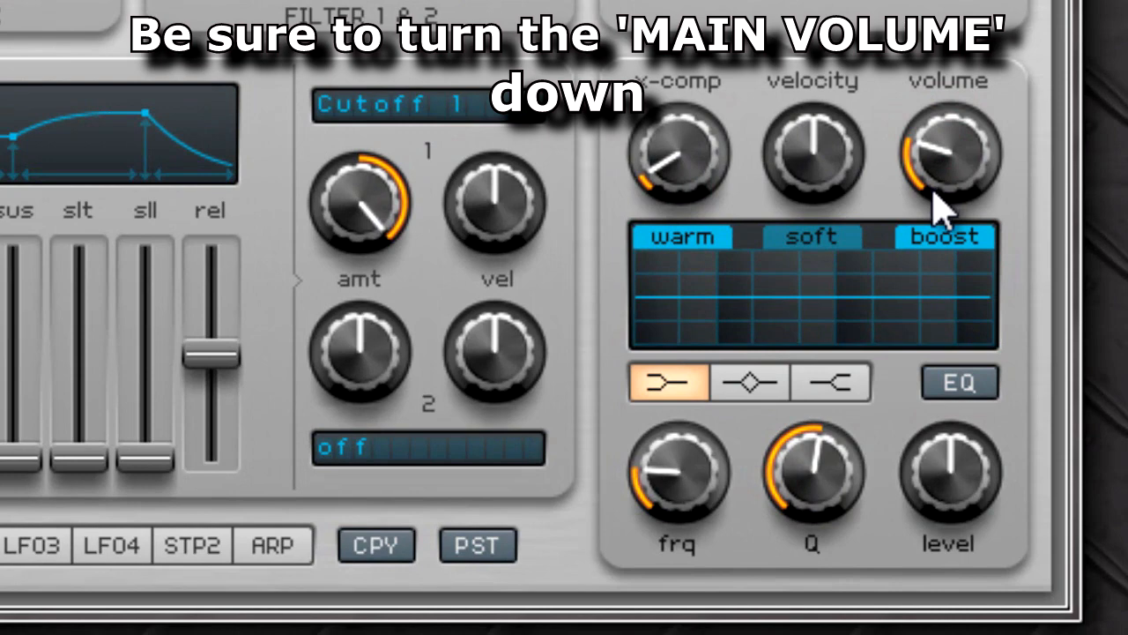
pyautogui.click(971, 382)
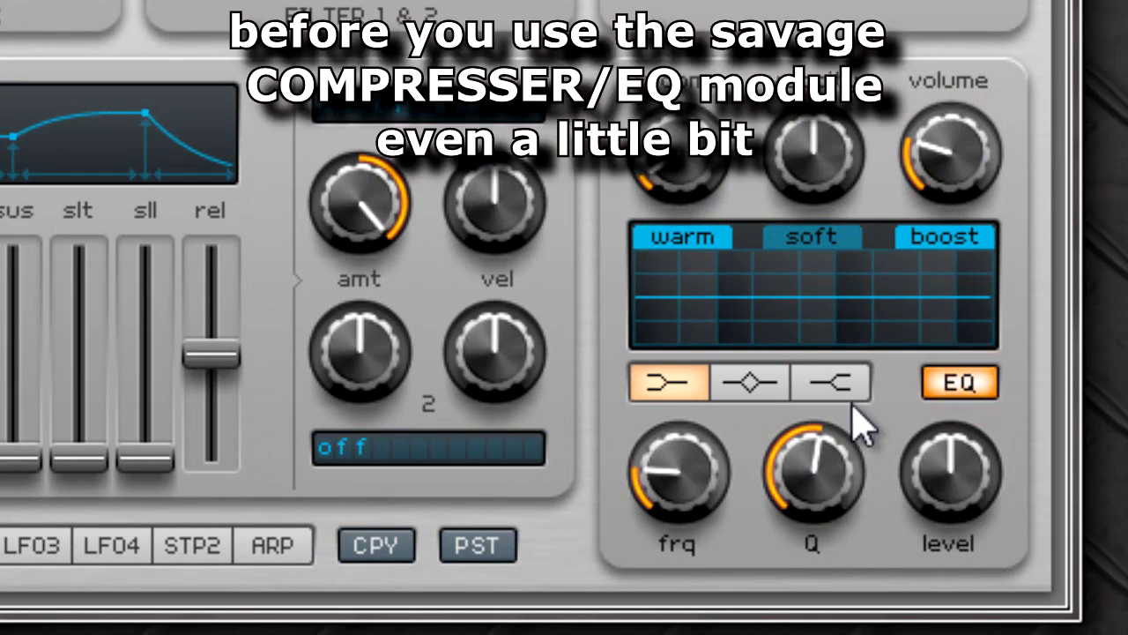
# - Cut the EQ's low band slightly with its frequency raised to the midpoint, and switch to the mid band
pyautogui.moveTo(939, 494); pyautogui.dragTo(913, 521)
pyautogui.moveTo(671, 489); pyautogui.dragTo(722, 429)
pyautogui.click(741, 386)
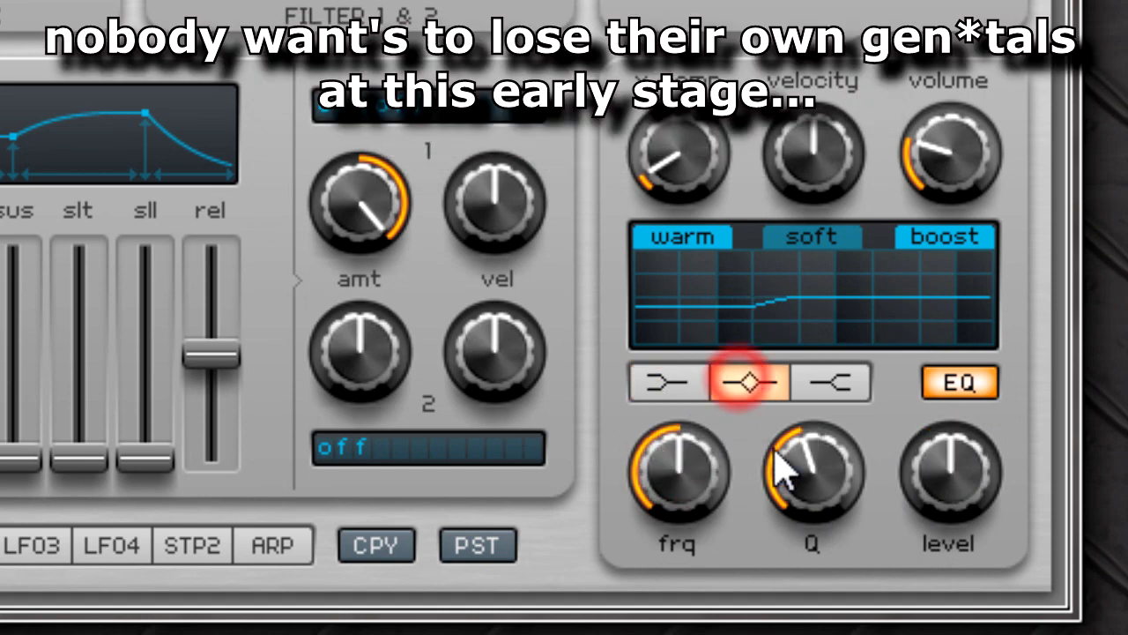
# - Boost the EQ's mid band slightly, nudge its frequency just above the midpoint and lower its Q to a medium-low setting
pyautogui.moveTo(807, 485); pyautogui.dragTo(807, 483)
pyautogui.moveTo(932, 493)
pyautogui.mouseDown()
pyautogui.moveTo(949, 471)
pyautogui.moveTo(948, 489)
pyautogui.mouseUp()
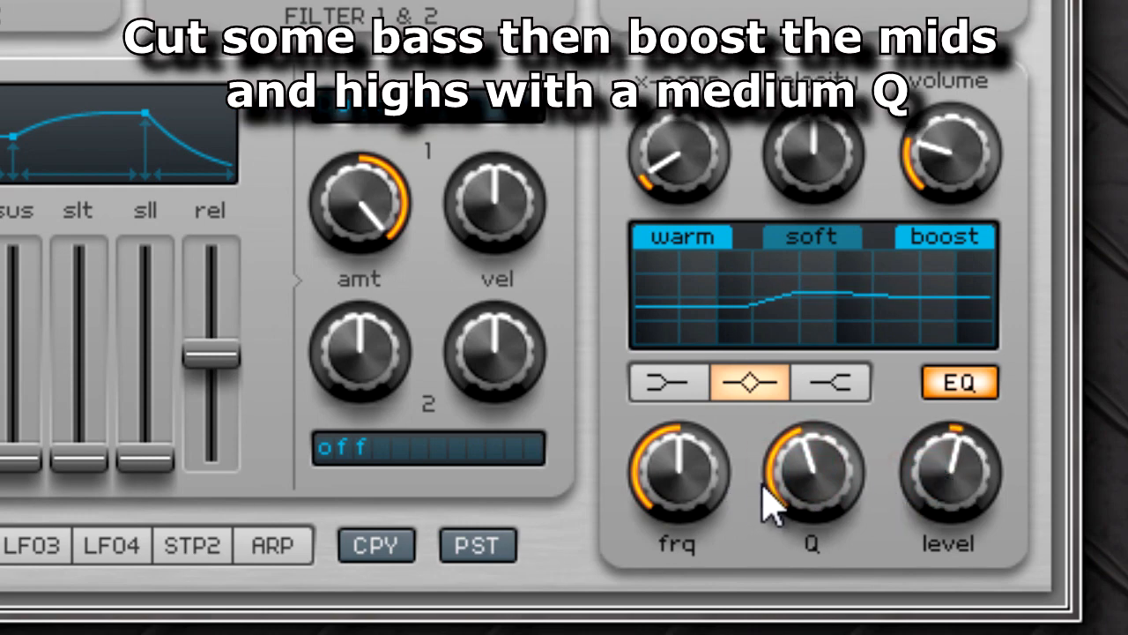
pyautogui.moveTo(679, 509)
pyautogui.mouseDown()
pyautogui.moveTo(696, 484)
pyautogui.moveTo(683, 493)
pyautogui.mouseUp()
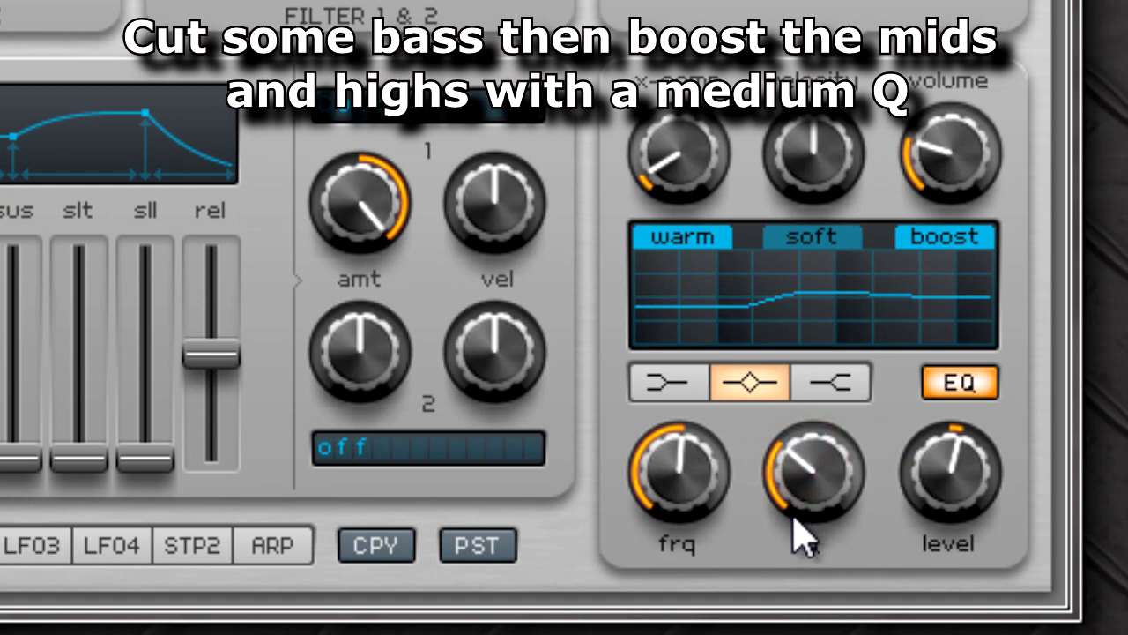
# - Boost the EQ's high band moderately and reduce the main output volume to compensate
pyautogui.click(831, 384)
pyautogui.moveTo(949, 467); pyautogui.dragTo(985, 441)
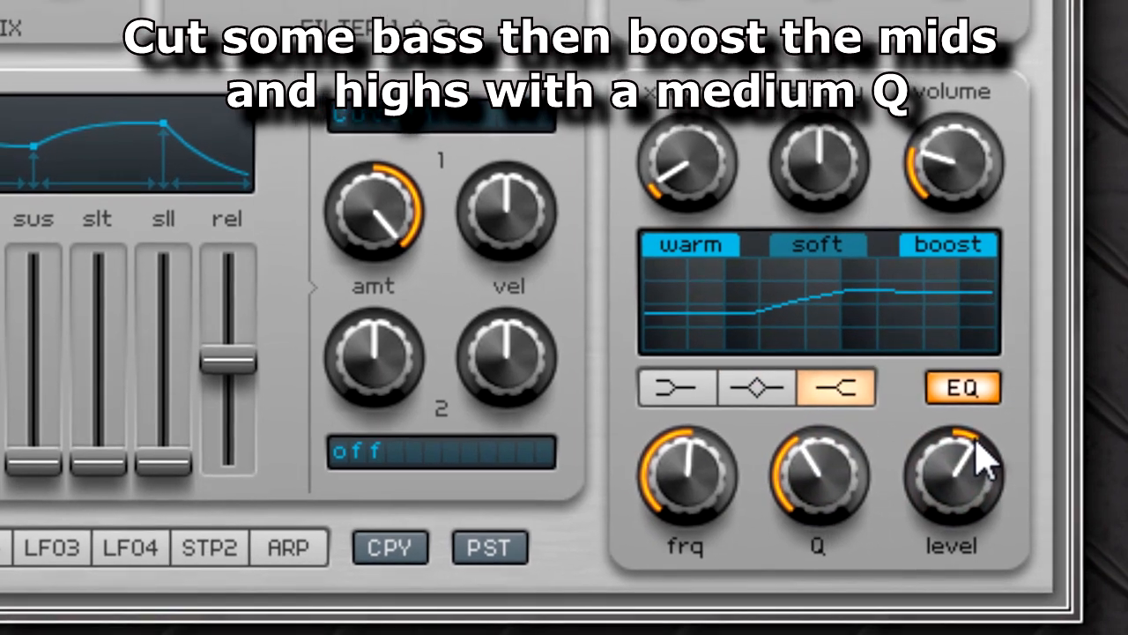
pyautogui.moveTo(948, 162); pyautogui.dragTo(943, 178)
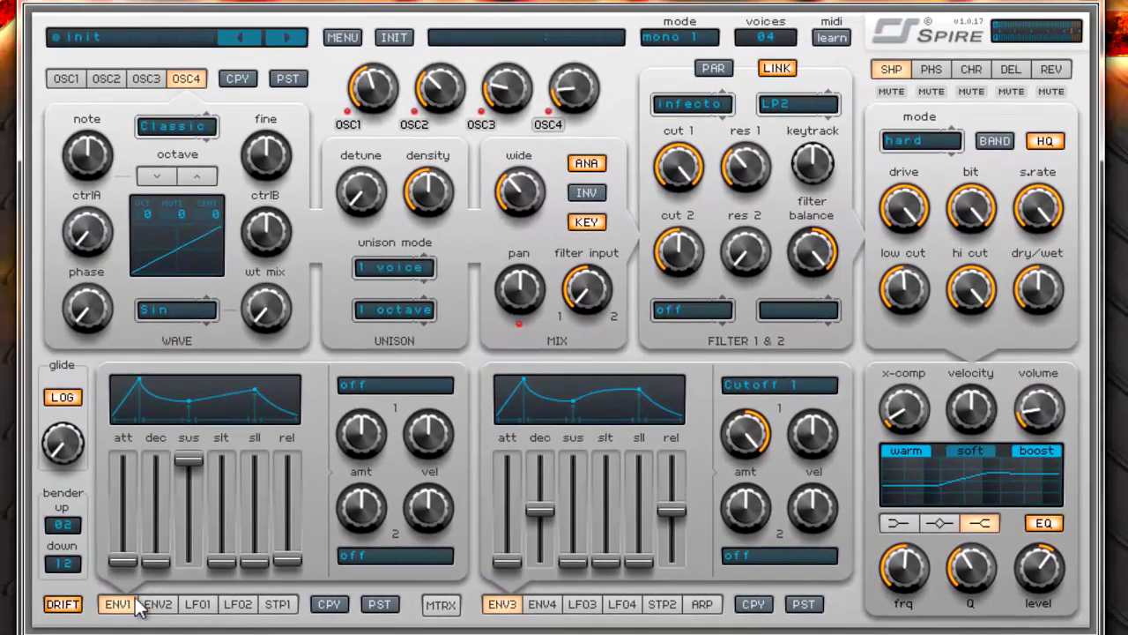
# - Enable tempo sync on LFO1 and set its time to 1/16
pyautogui.click(43, 592)
pyautogui.click(198, 604)
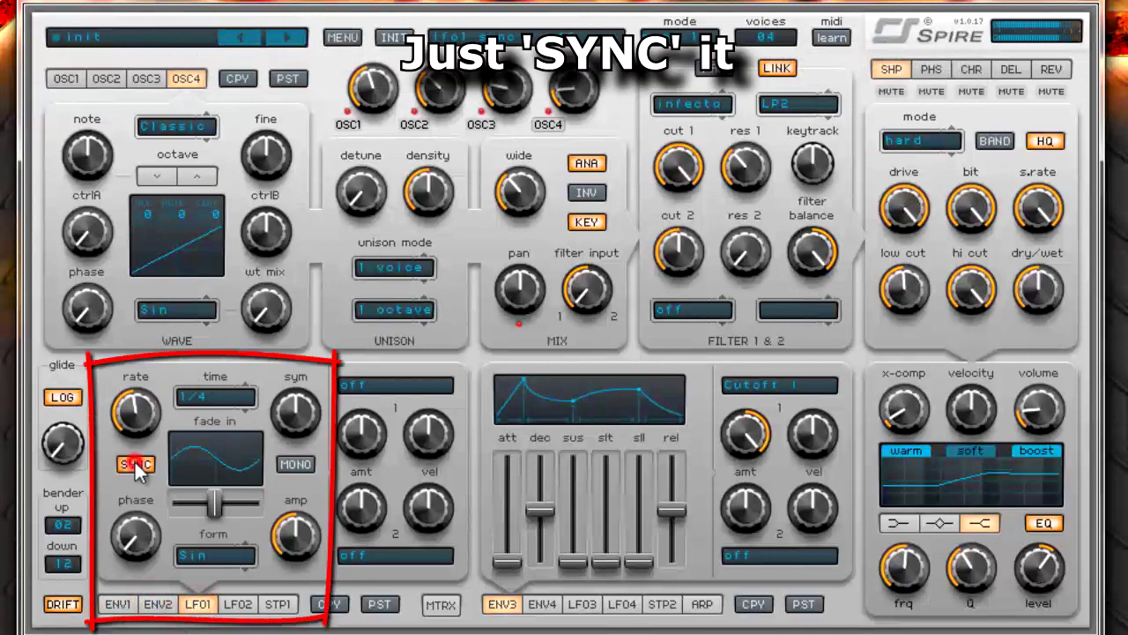
pyautogui.click(215, 397)
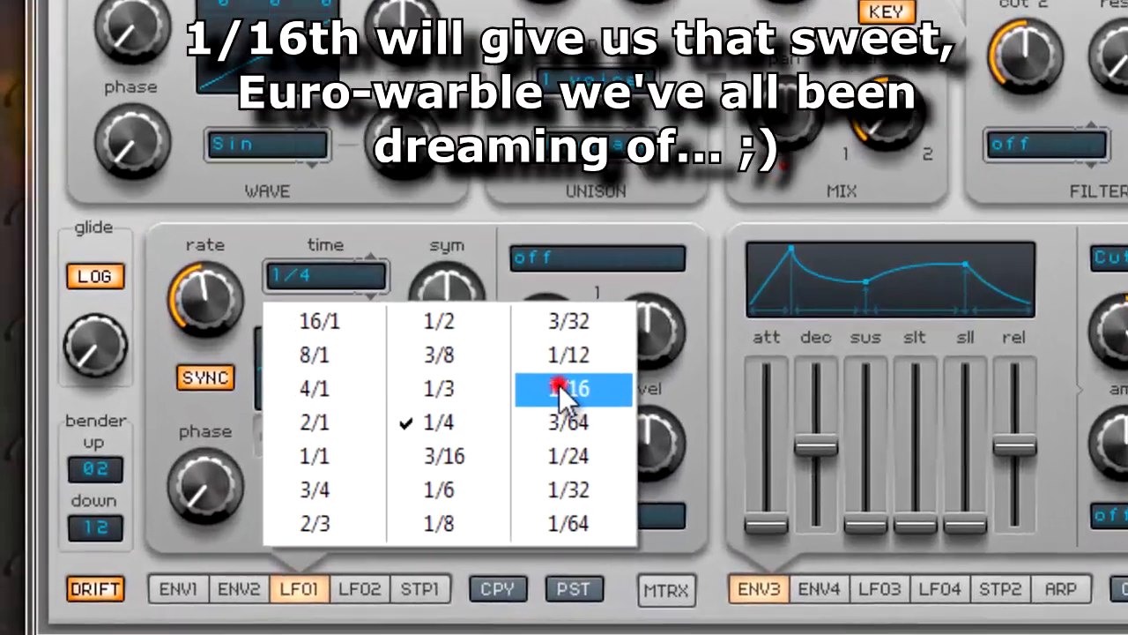
pyautogui.click(364, 476)
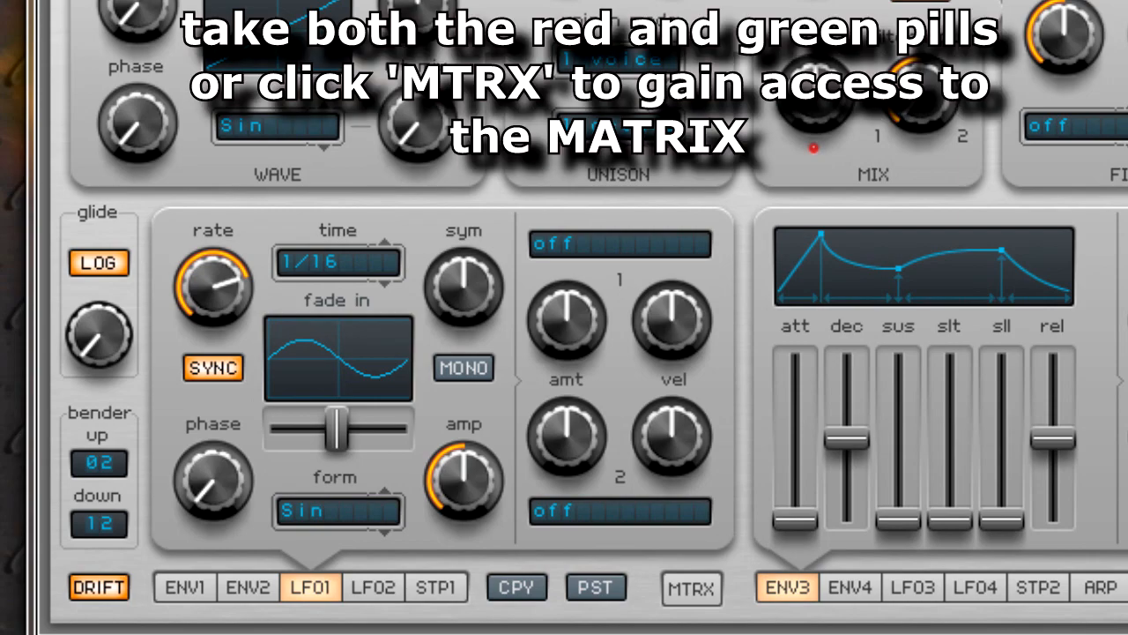
# - Show the modulation matrix and assign Lfo1 as the first source of slot 1
pyautogui.click(693, 587)
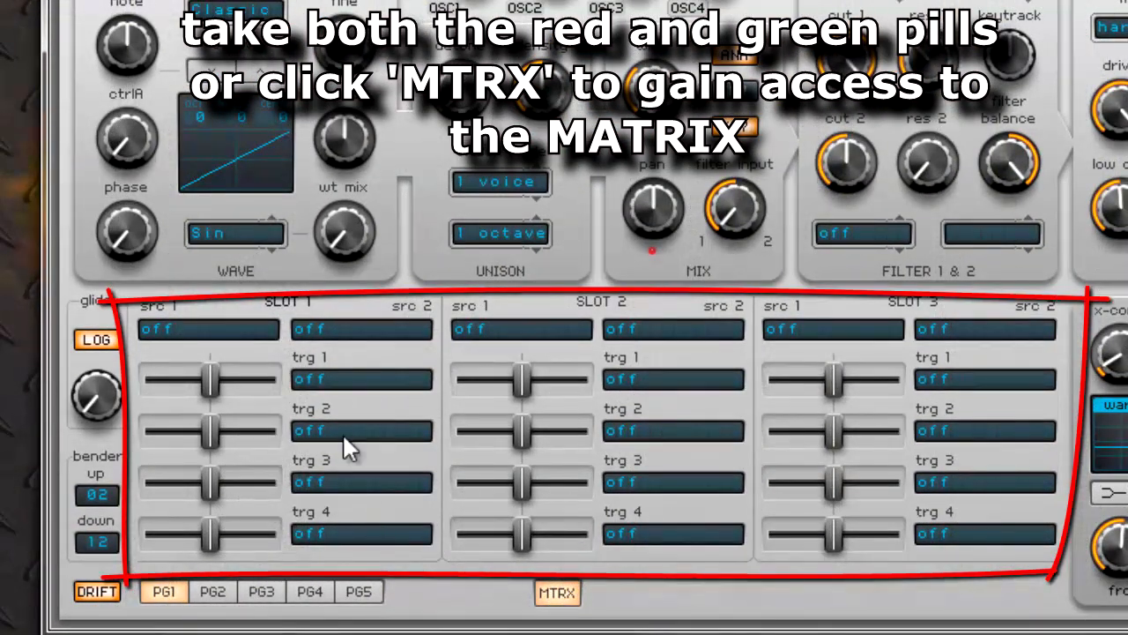
pyautogui.click(238, 330)
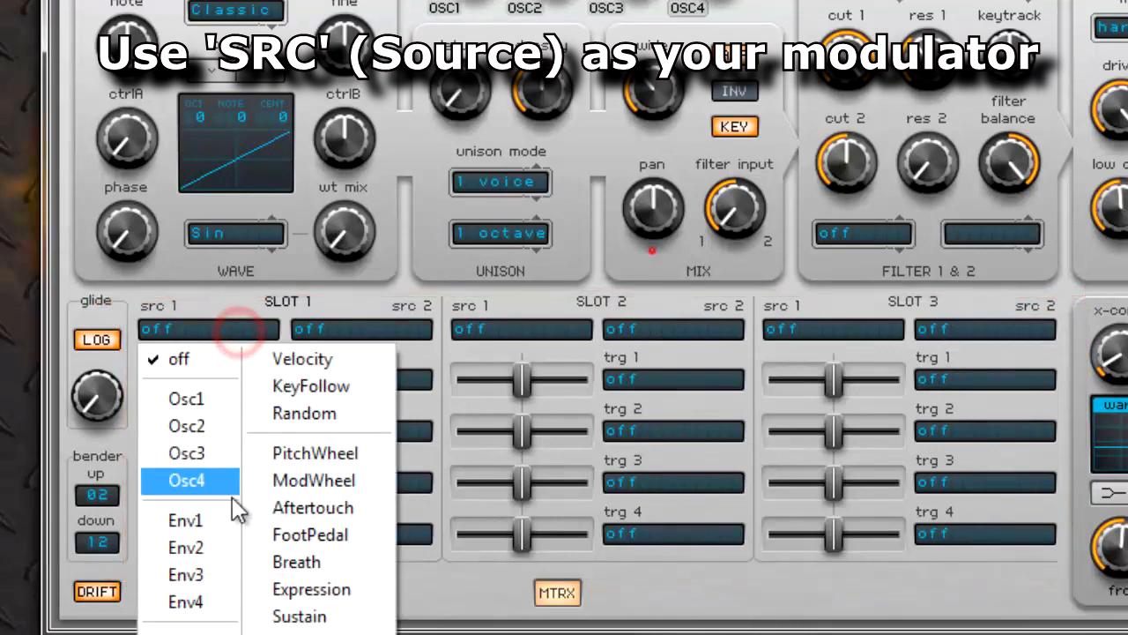
pyautogui.click(202, 629)
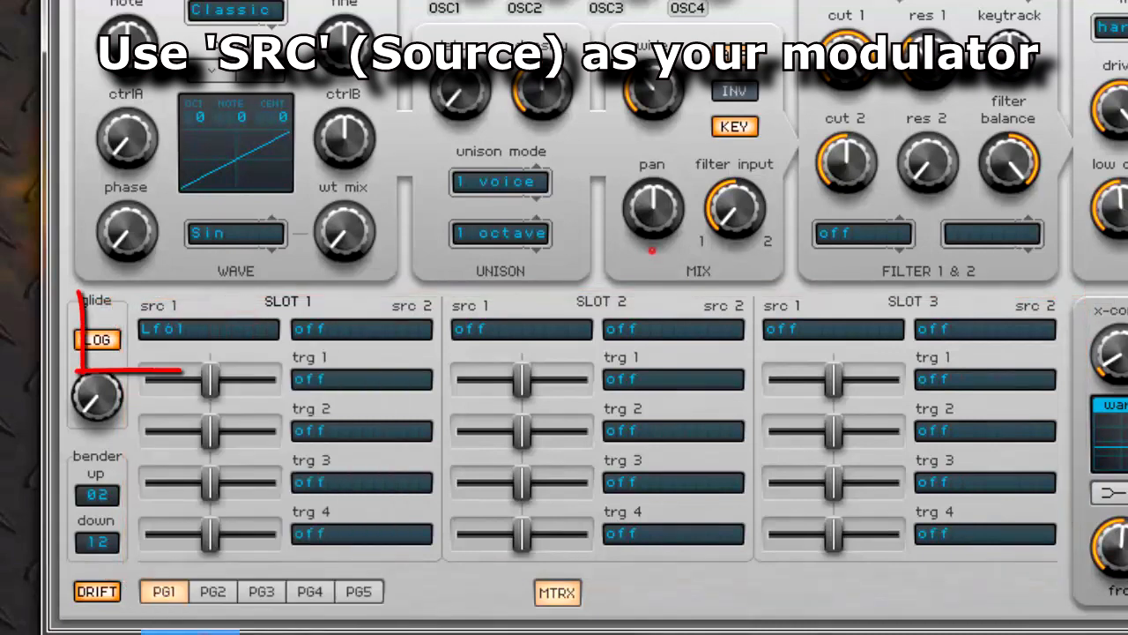
pyautogui.click(555, 592)
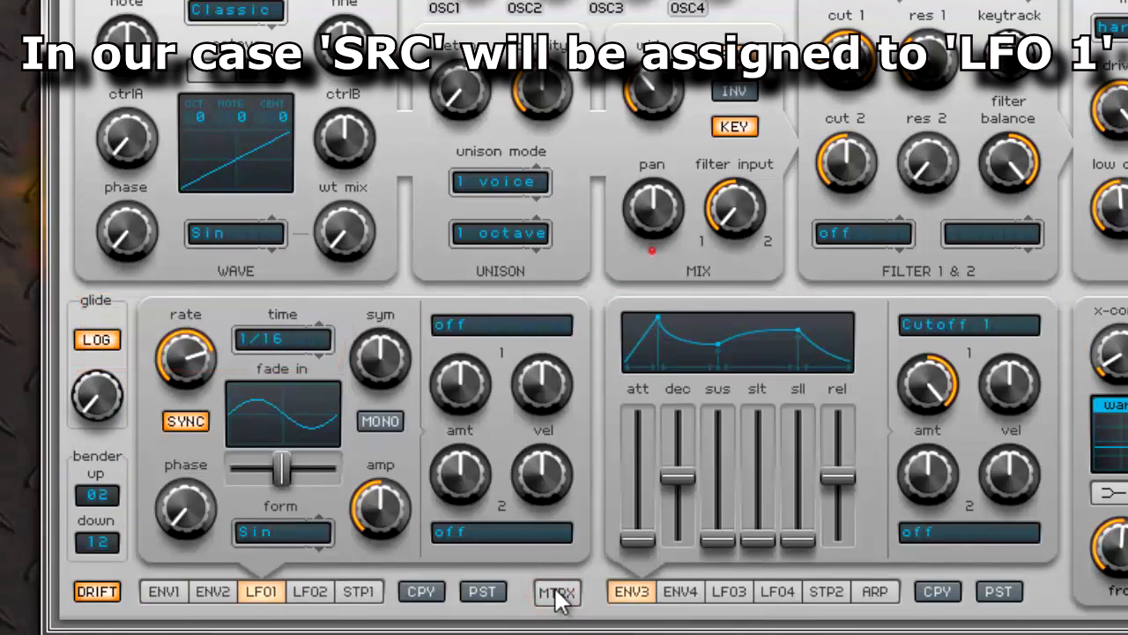
pyautogui.click(555, 593)
# - Assign Osc1 Pitch and Osc2 Pitch as targets 1 and 2 of matrix slot 1
pyautogui.click(307, 379)
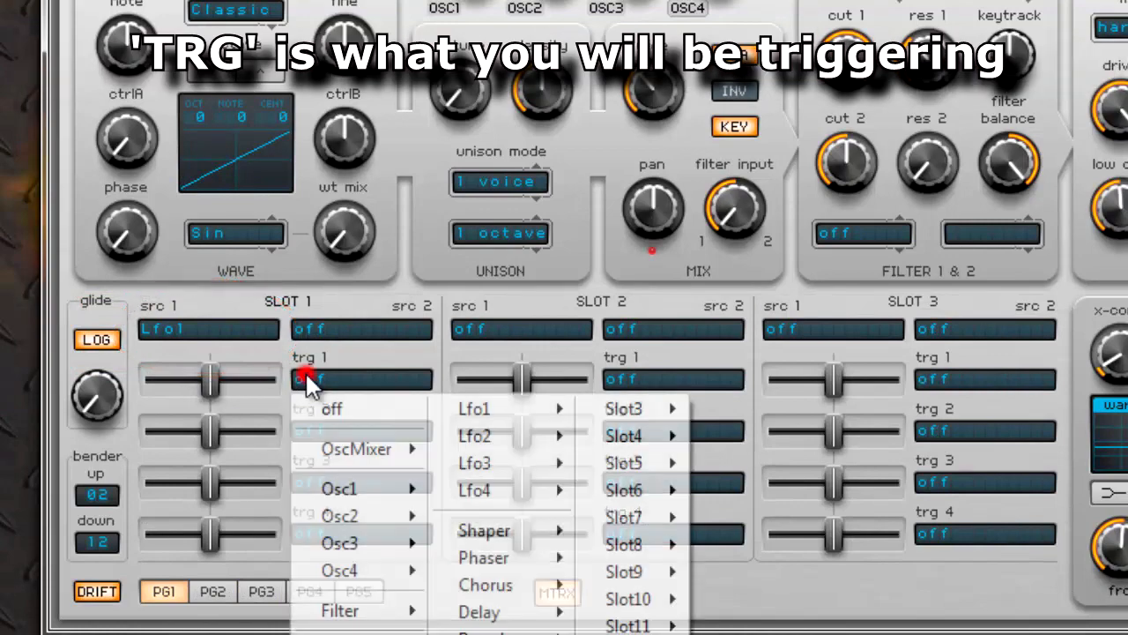
pyautogui.moveTo(361, 493)
pyautogui.click(480, 491)
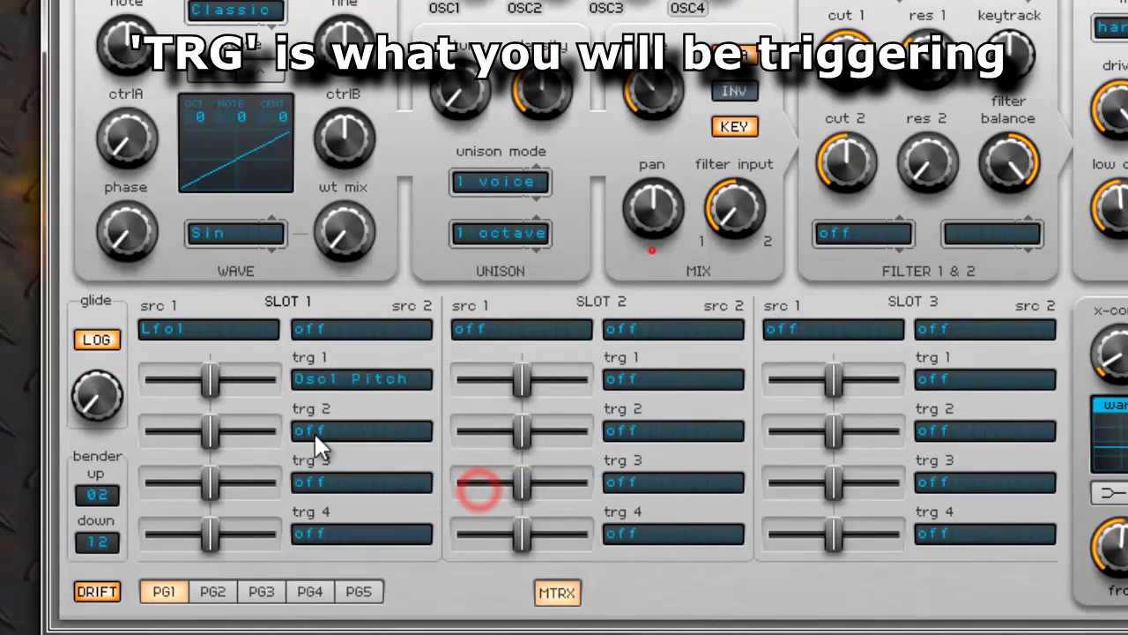
pyautogui.click(313, 433)
pyautogui.click(365, 164)
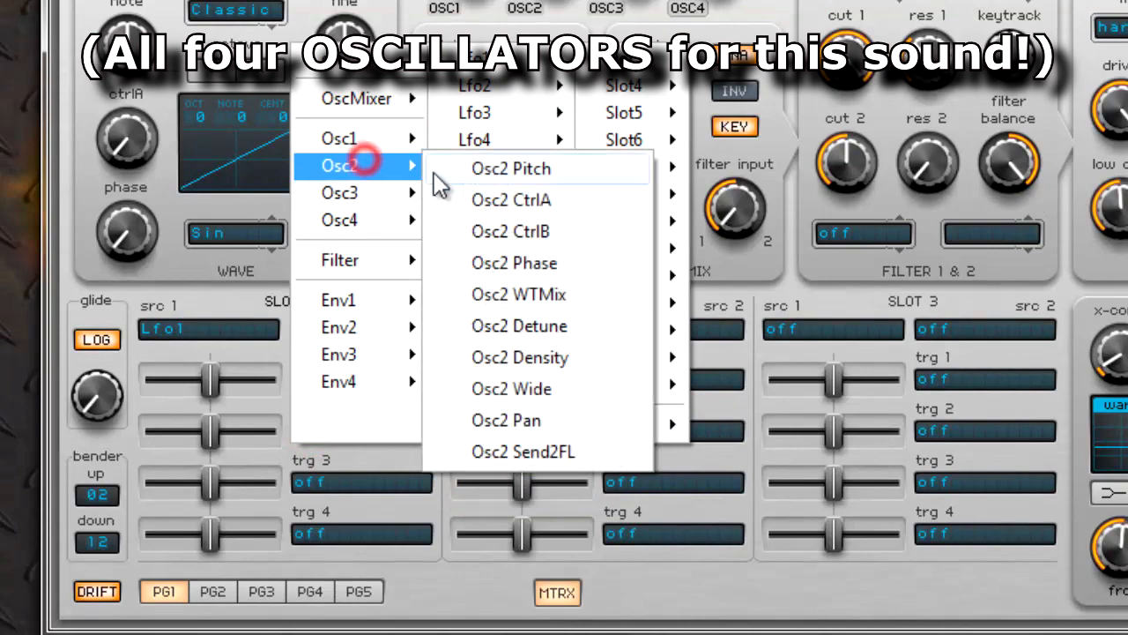
pyautogui.click(507, 169)
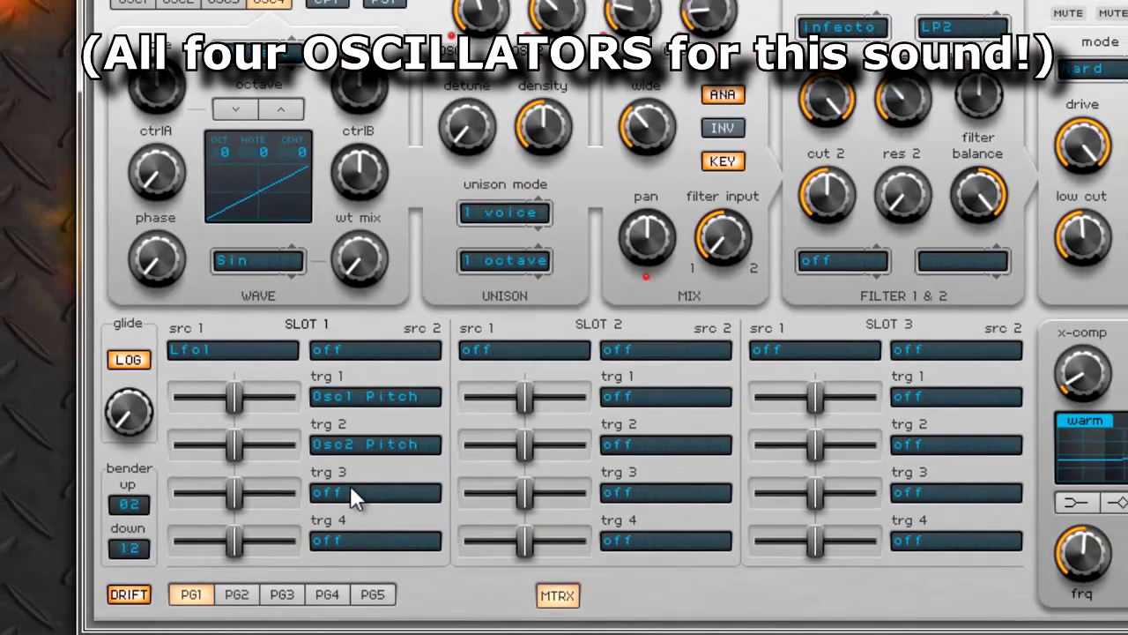
# - Assign Osc3 Pitch and Osc4 Pitch as targets 3 and 4 of matrix slot 1
pyautogui.click(361, 481)
pyautogui.moveTo(359, 256)
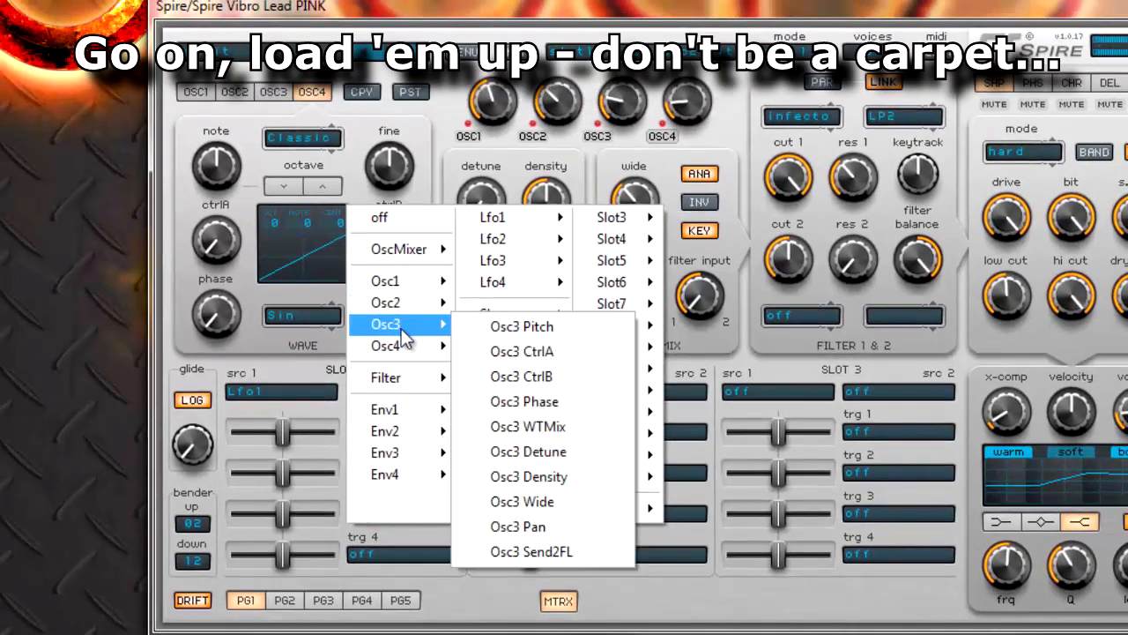
pyautogui.click(521, 328)
pyautogui.click(398, 553)
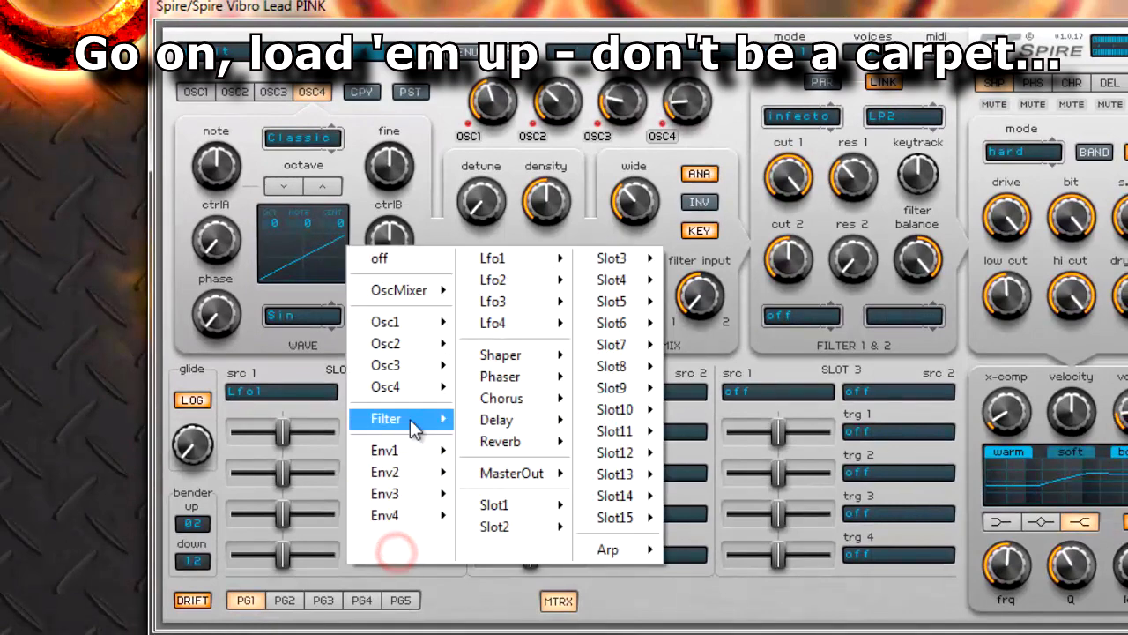
pyautogui.click(412, 388)
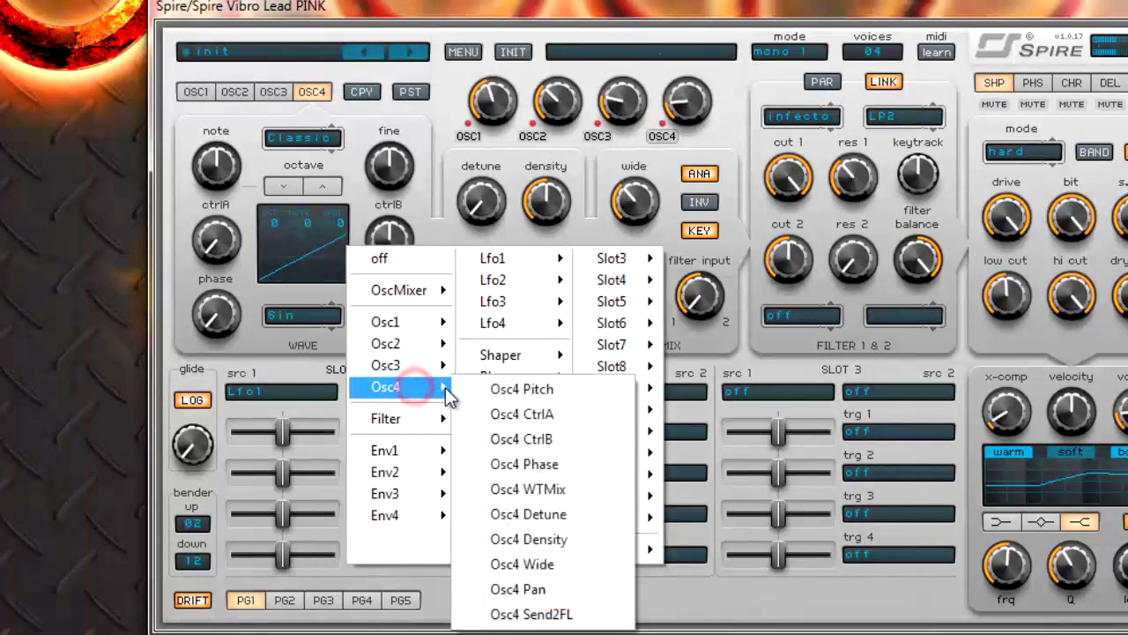
pyautogui.click(506, 394)
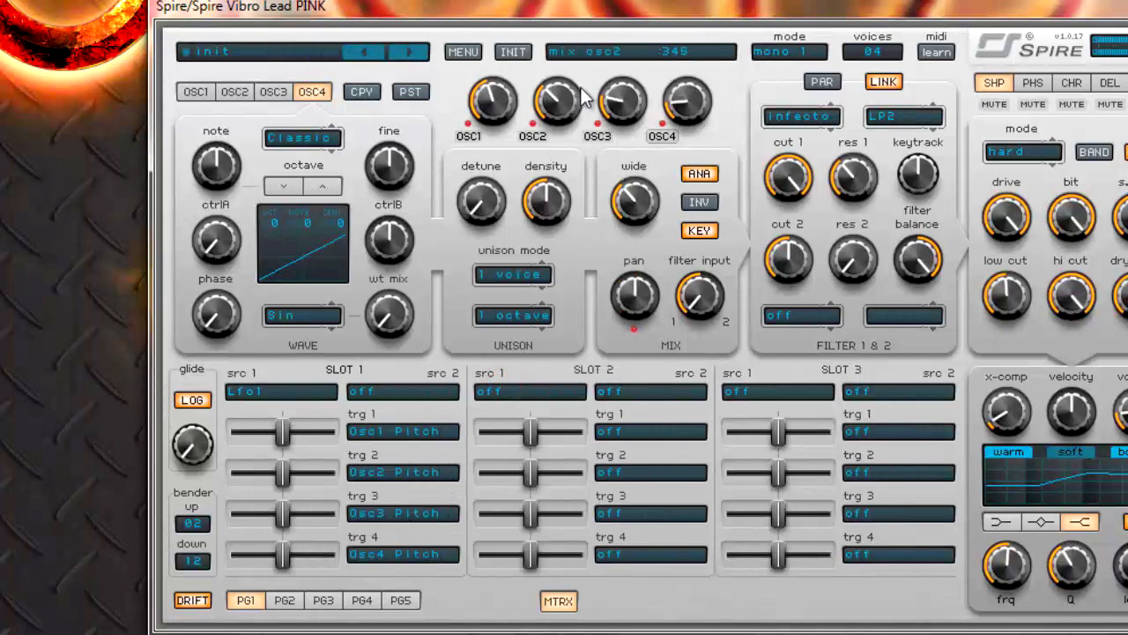
# - Raise all four slot 1 modulation amounts slightly above center, to about .55, for vibrato, and leave the matrix
pyautogui.click(285, 433)
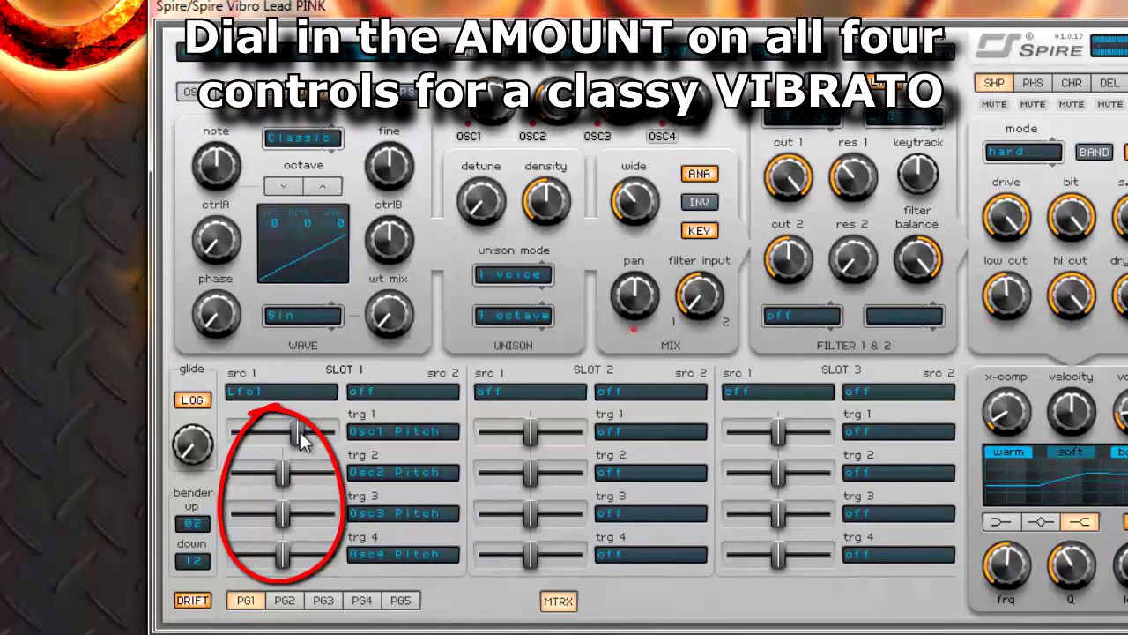
pyautogui.moveTo(293, 467)
pyautogui.mouseDown()
pyautogui.moveTo(284, 507)
pyautogui.moveTo(294, 504)
pyautogui.mouseUp()
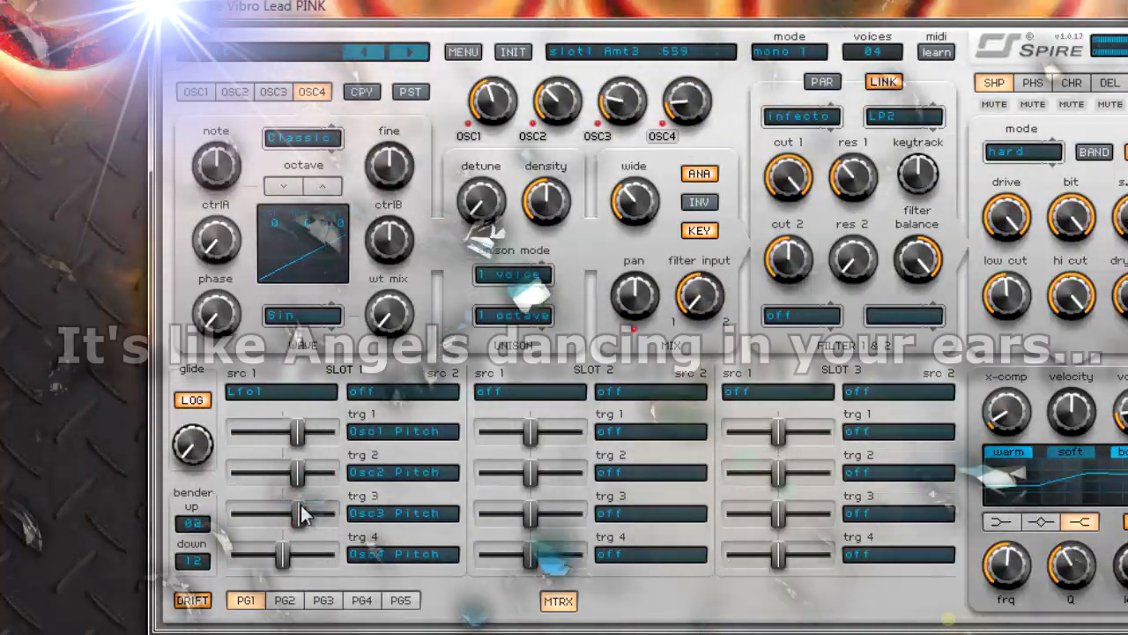
pyautogui.moveTo(286, 555); pyautogui.dragTo(299, 552)
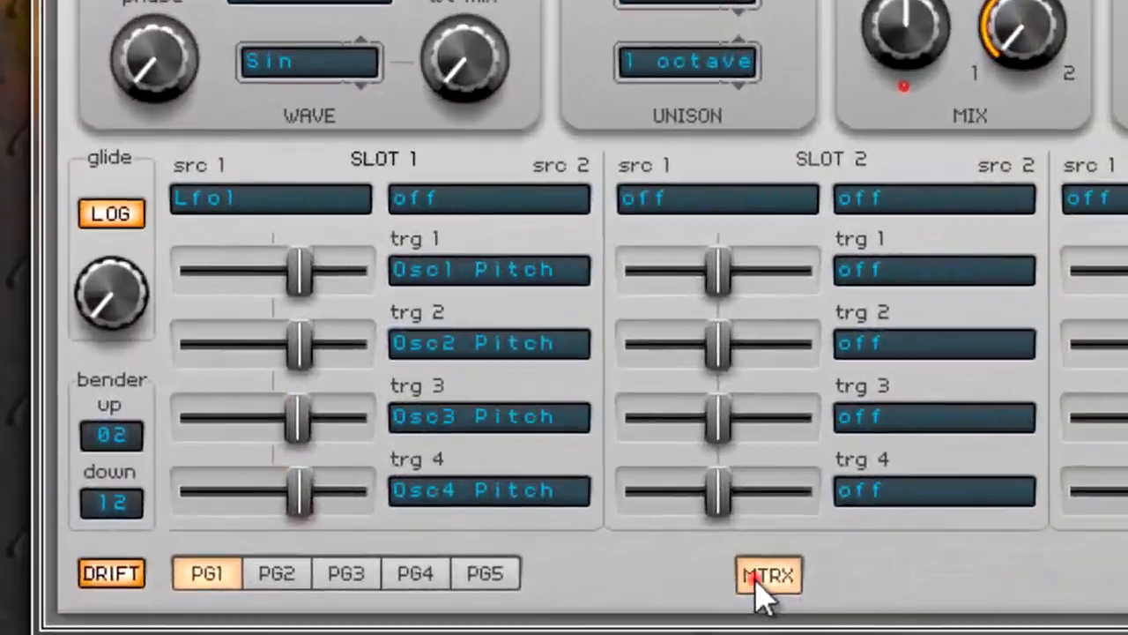
pyautogui.click(756, 582)
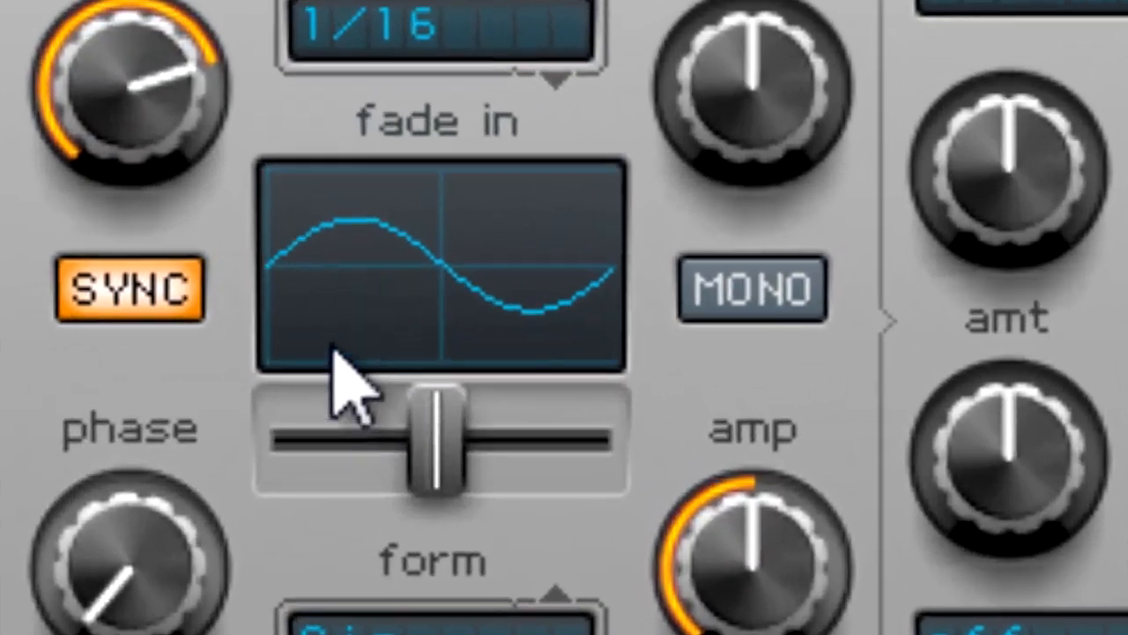
pyautogui.click(316, 292)
pyautogui.moveTo(280, 362)
pyautogui.mouseDown()
pyautogui.moveTo(302, 372)
pyautogui.moveTo(386, 360)
pyautogui.moveTo(680, 358)
pyautogui.moveTo(762, 334)
pyautogui.moveTo(1127, 316)
pyautogui.moveTo(647, 335)
pyautogui.mouseUp()
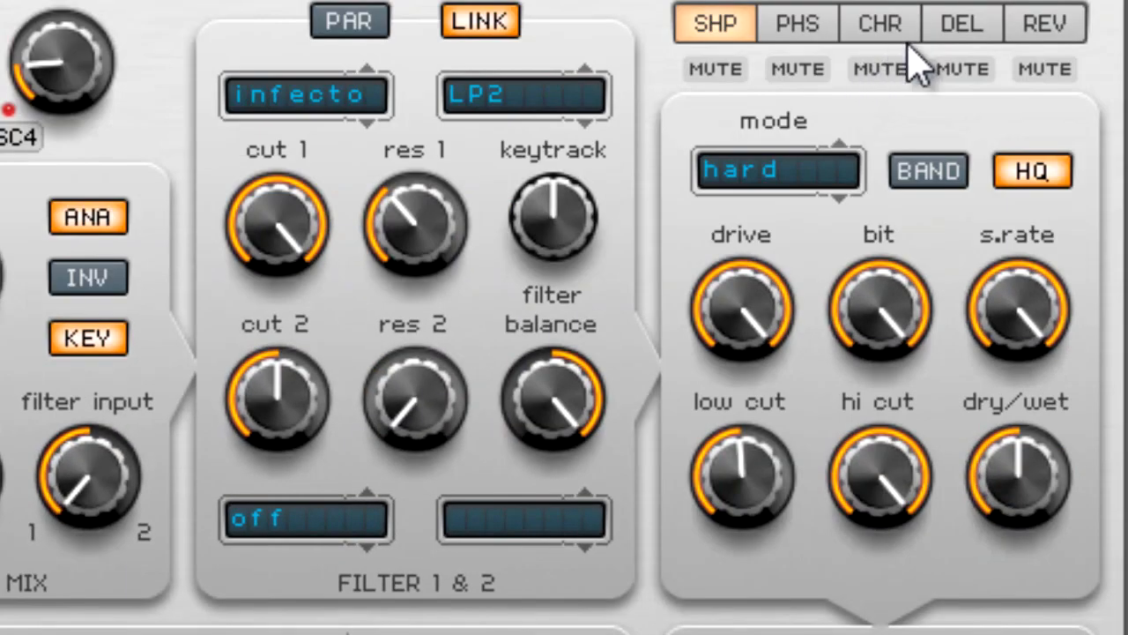
# - Show the reverb settings and raise the plate1 reverb's dry/wet mix to a little over a quarter
pyautogui.click(1065, 21)
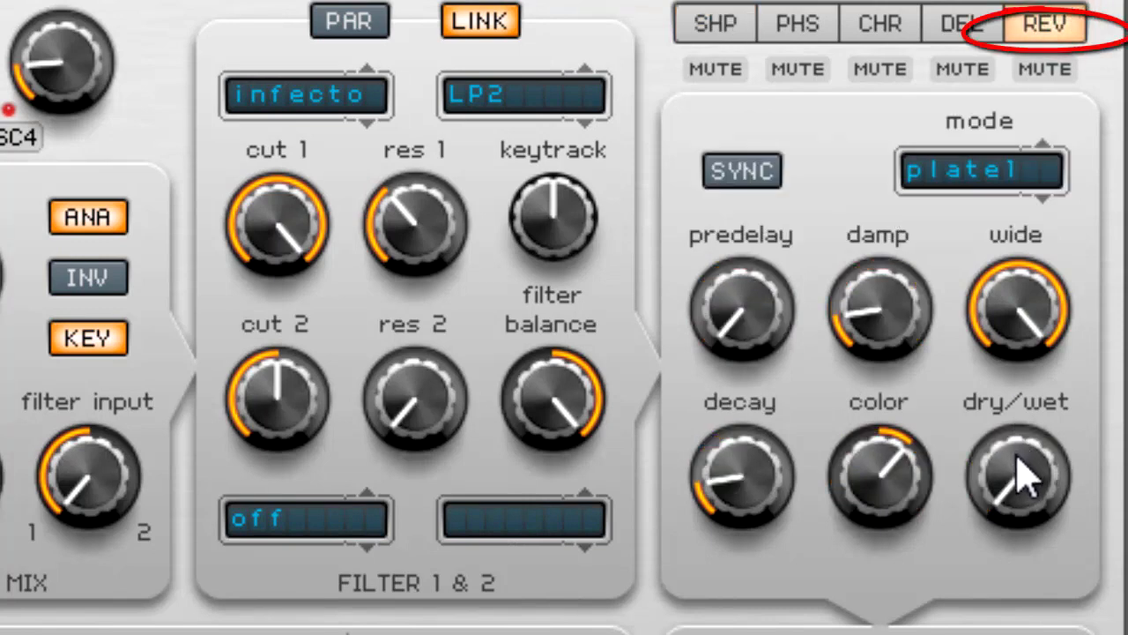
pyautogui.moveTo(1018, 458); pyautogui.dragTo(1065, 360)
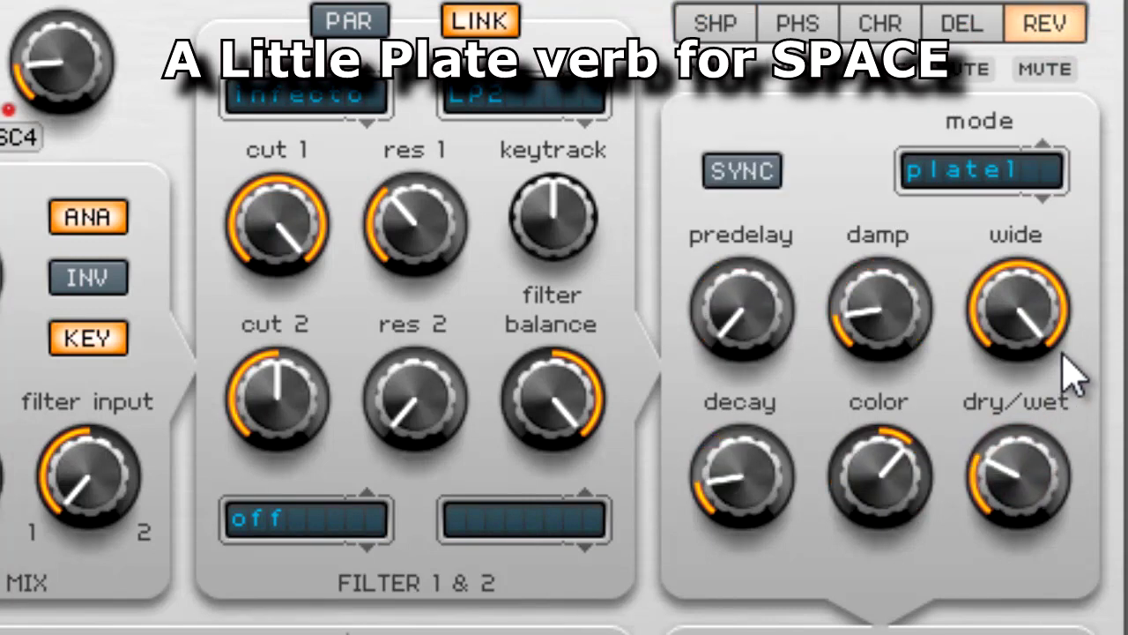
pyautogui.moveTo(1097, 326); pyautogui.dragTo(1044, 374)
# - Increase the reverb's decay, color and predelay slightly and raise its damp to about a third
pyautogui.moveTo(767, 515); pyautogui.dragTo(768, 467)
pyautogui.moveTo(899, 478); pyautogui.dragTo(895, 454)
pyautogui.moveTo(749, 304); pyautogui.dragTo(753, 266)
pyautogui.moveTo(880, 314); pyautogui.dragTo(910, 272)
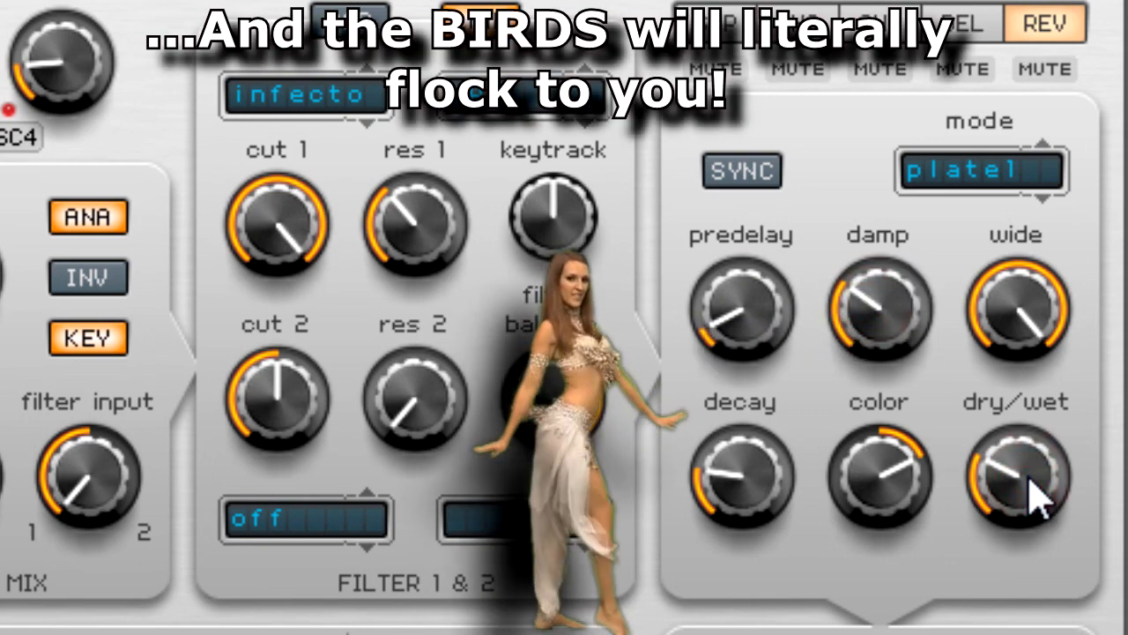